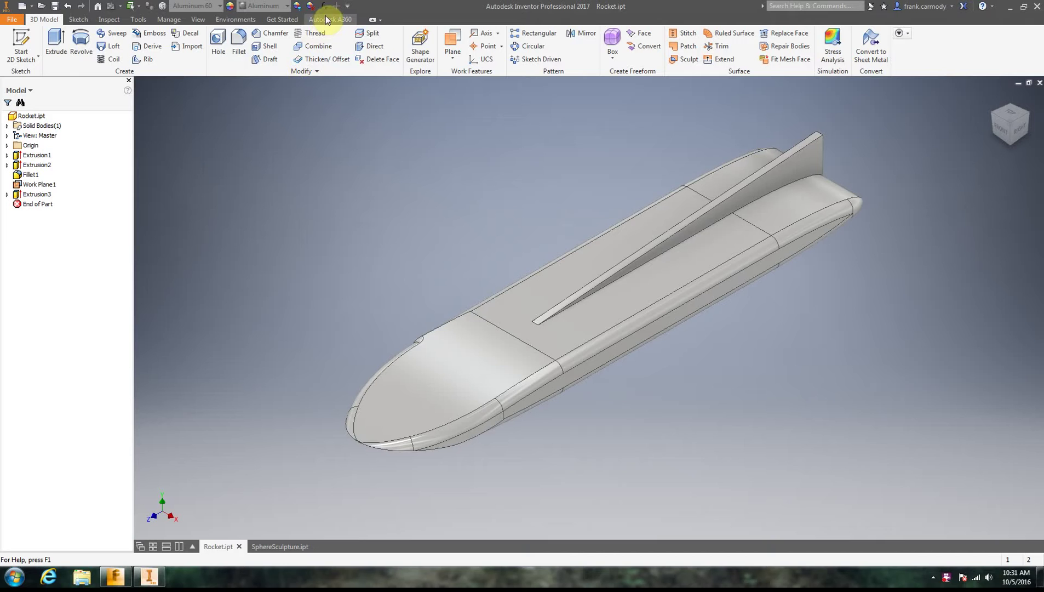
Step: Run a Flow Design wind-tunnel simulation of the rocket from the Environments tab
left_click(228, 19)
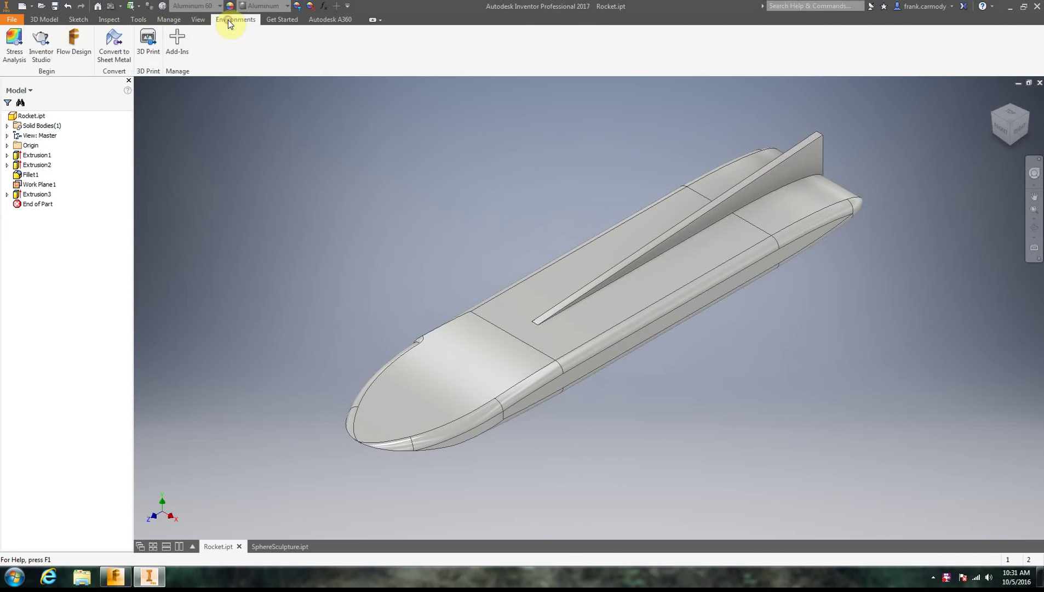
left_click(77, 52)
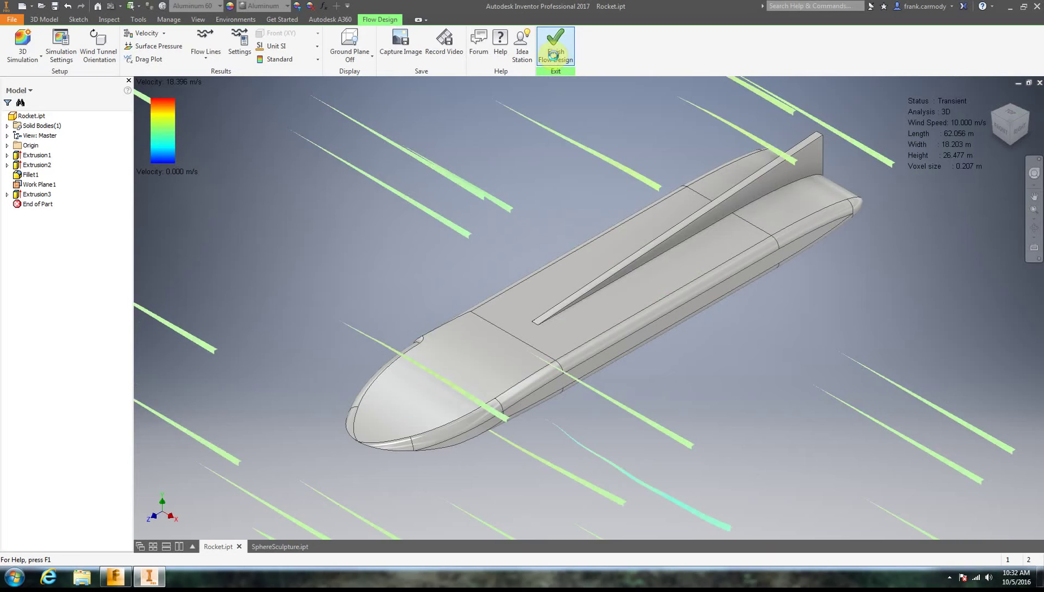
Step: Leave the wind tunnel, then start a CAD-format export of the rocket and cancel it
left_click(556, 55)
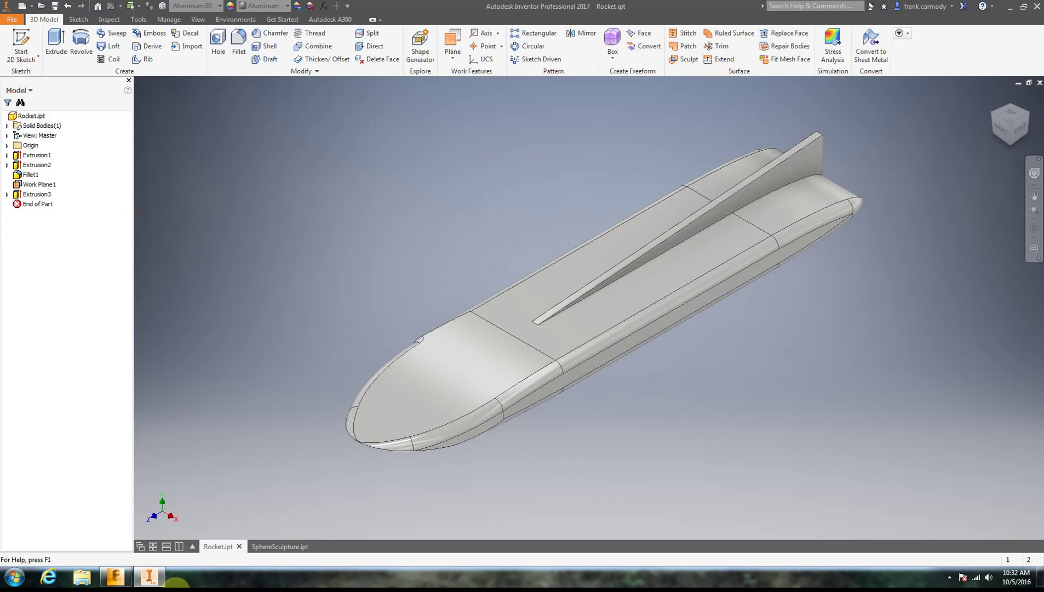
mouse_move(116, 576)
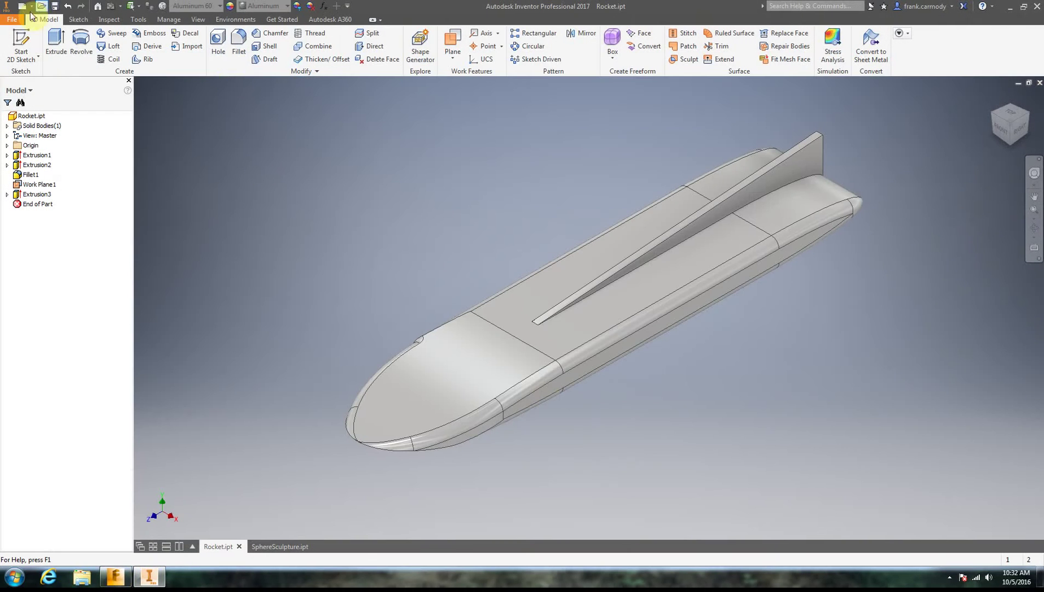
left_click(13, 21)
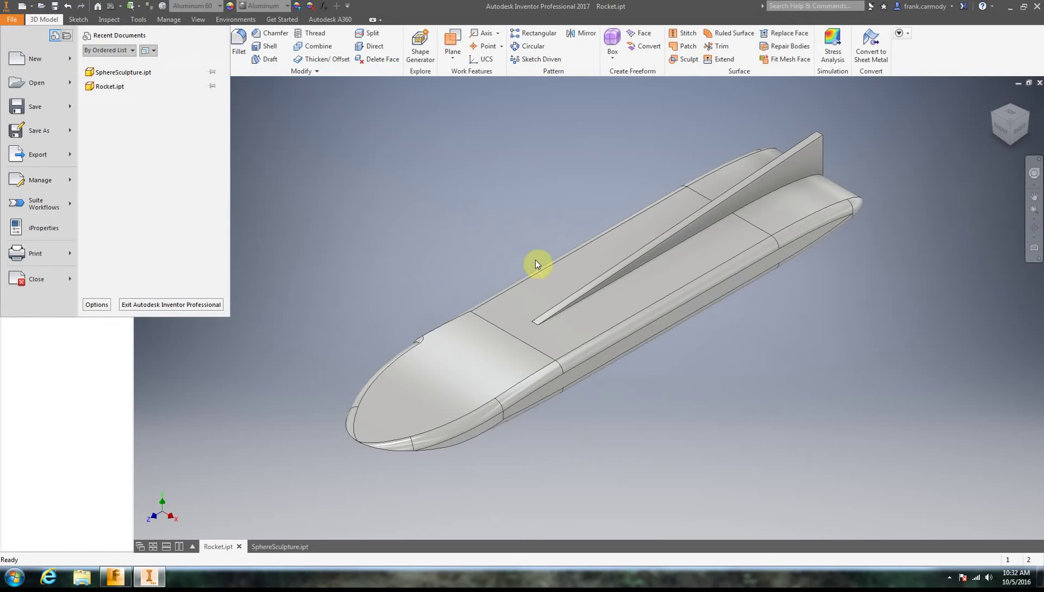
left_click(318, 238)
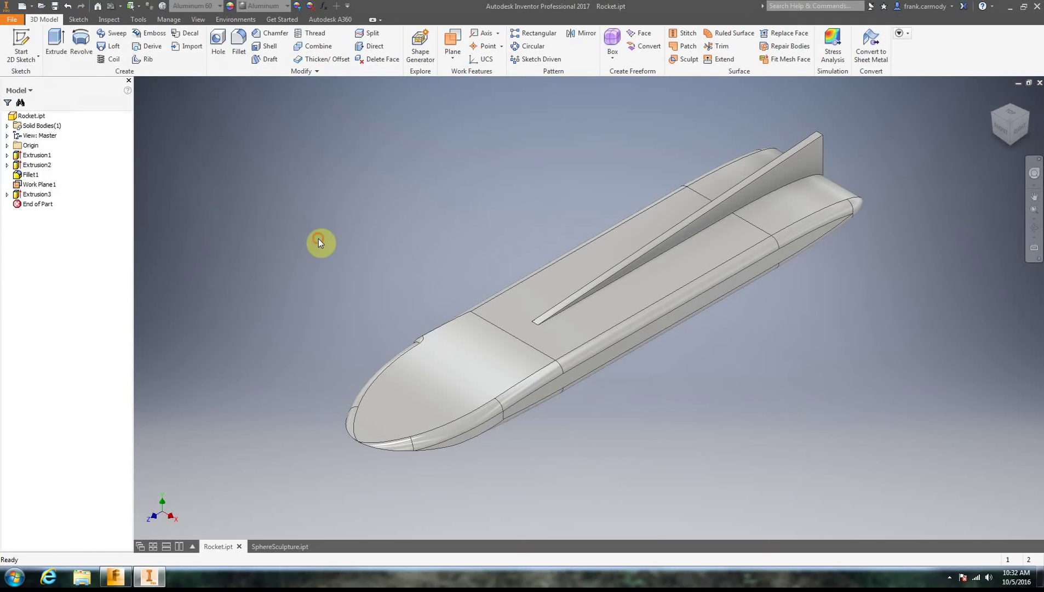
left_click(12, 19)
mouse_move(75, 172)
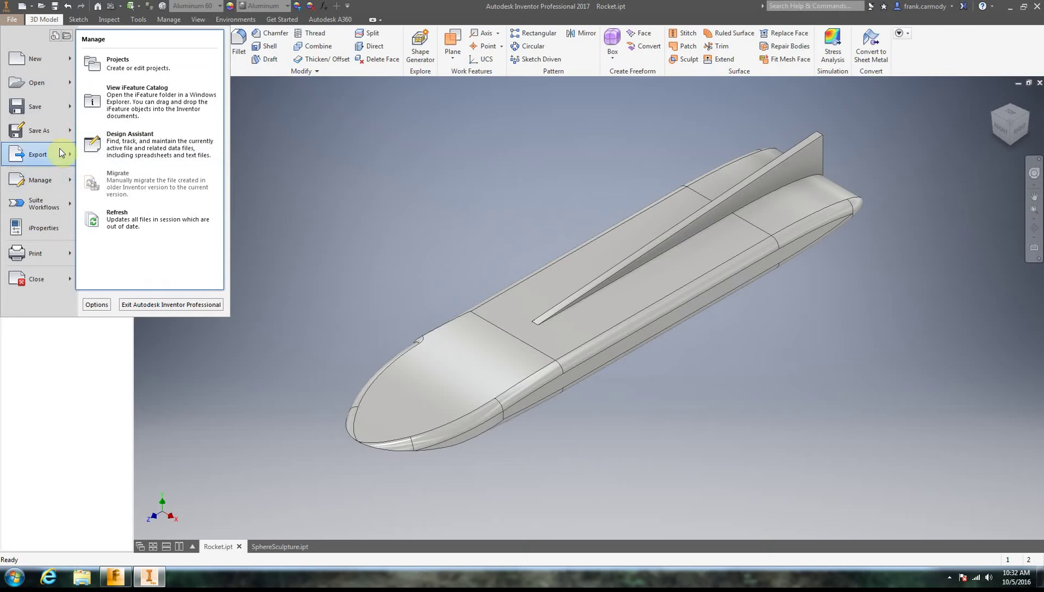
mouse_move(46, 142)
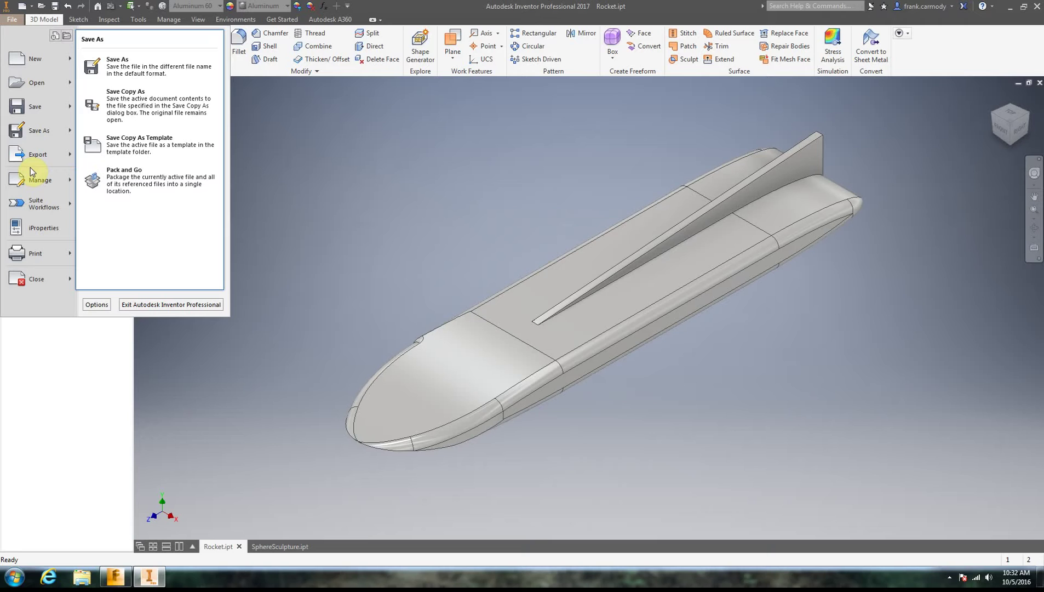
mouse_move(30, 169)
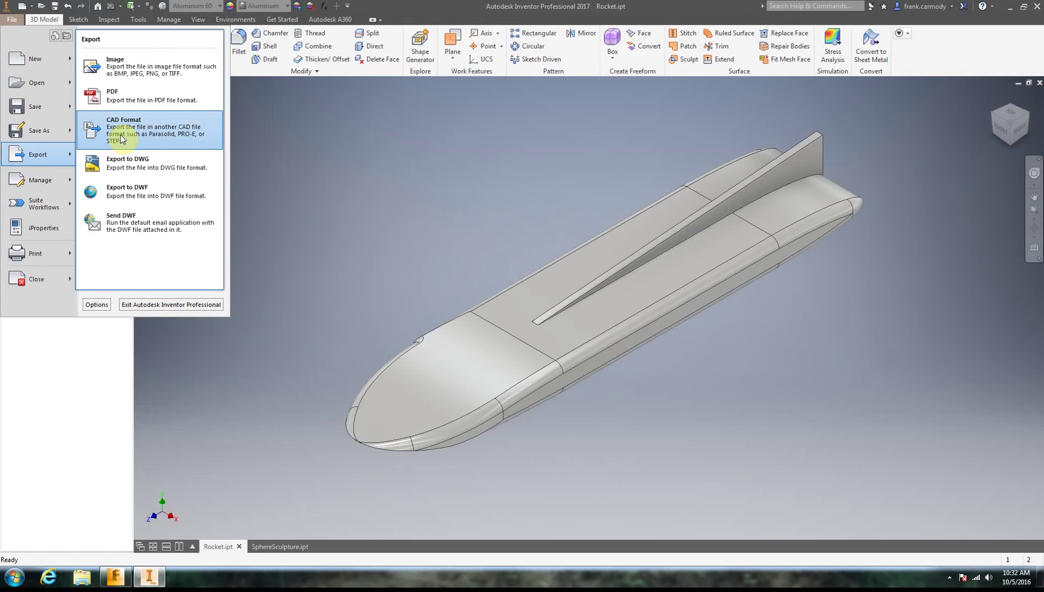
left_click(122, 139)
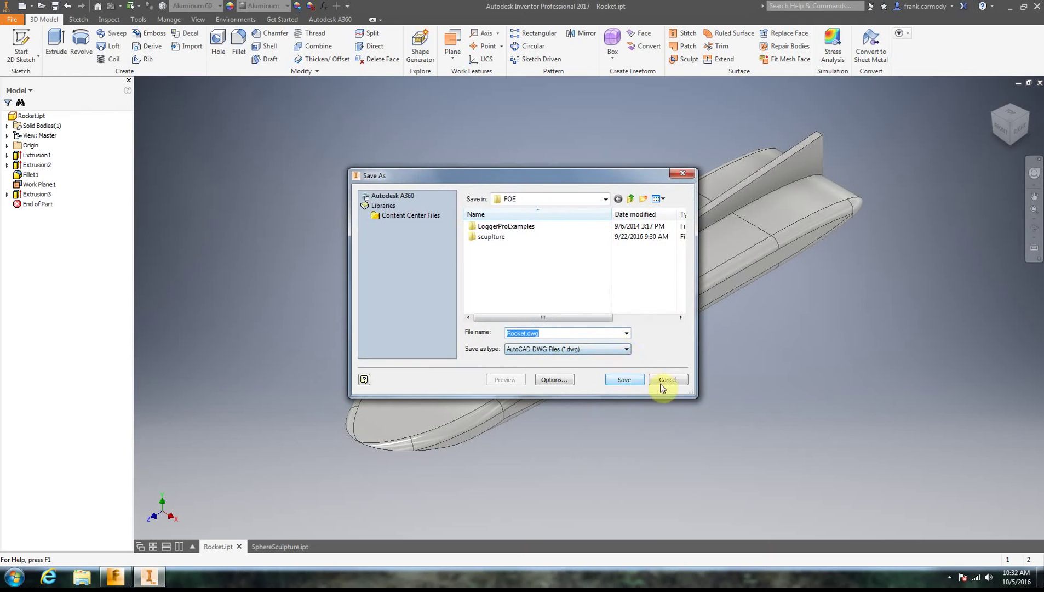
left_click(668, 381)
Step: Export the rocket as Rocket.stl with STL Files type, replacing the existing file
left_click(9, 20)
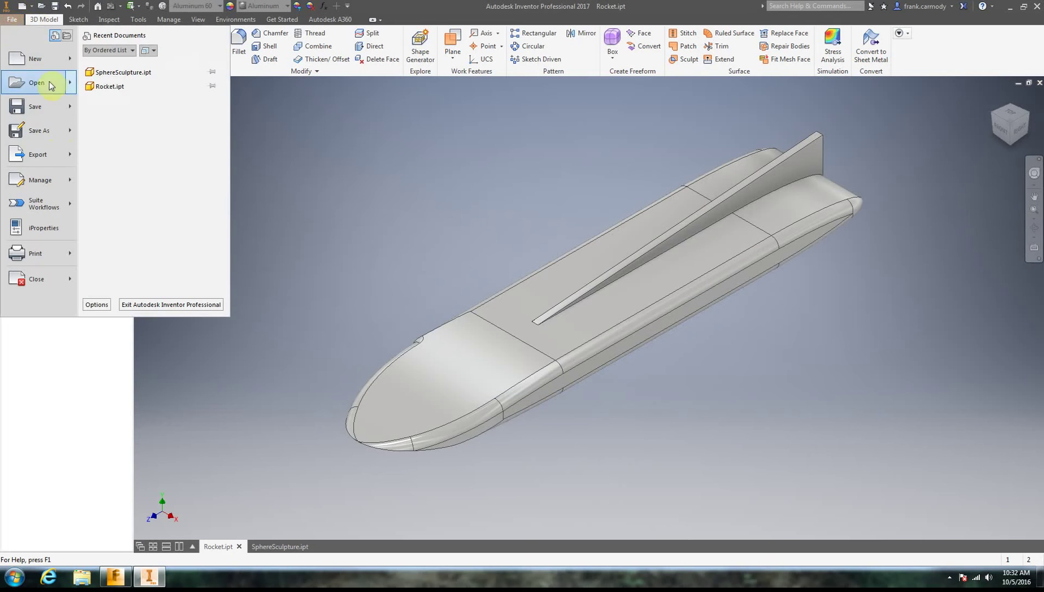
mouse_move(62, 159)
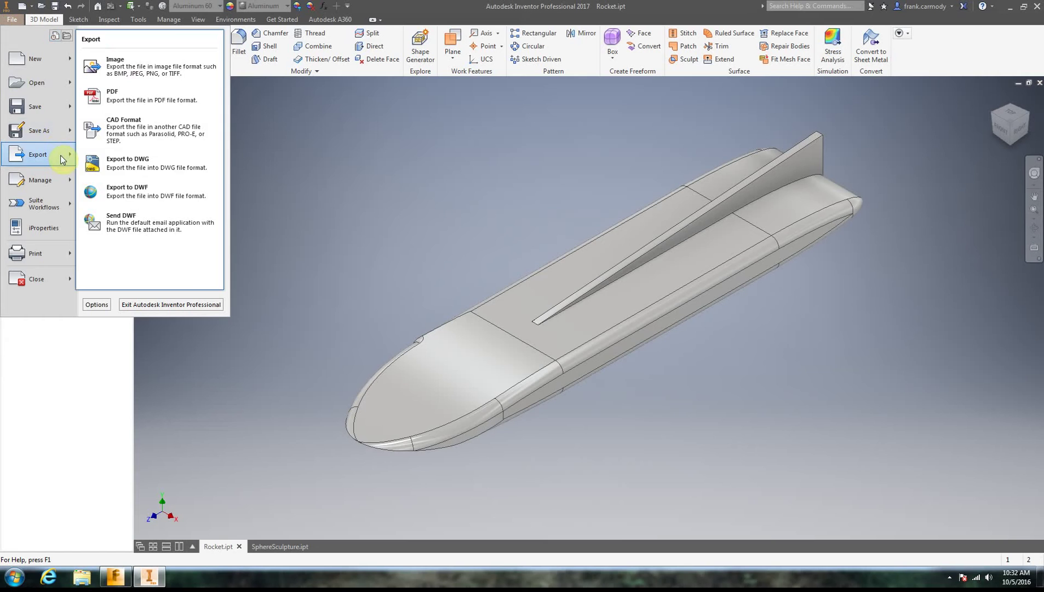
left_click(136, 140)
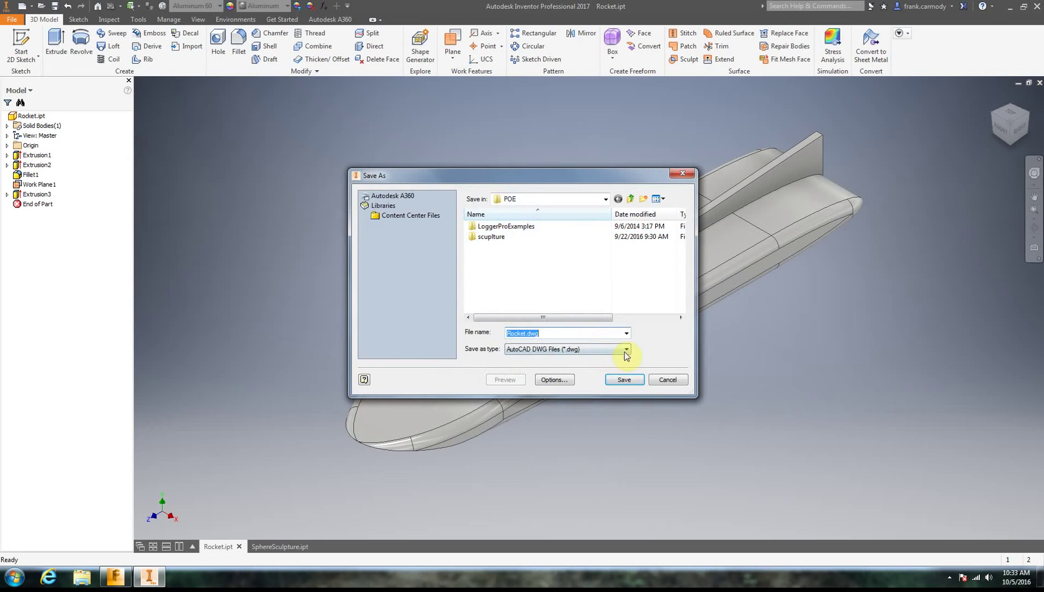
left_click(627, 350)
left_click(621, 443)
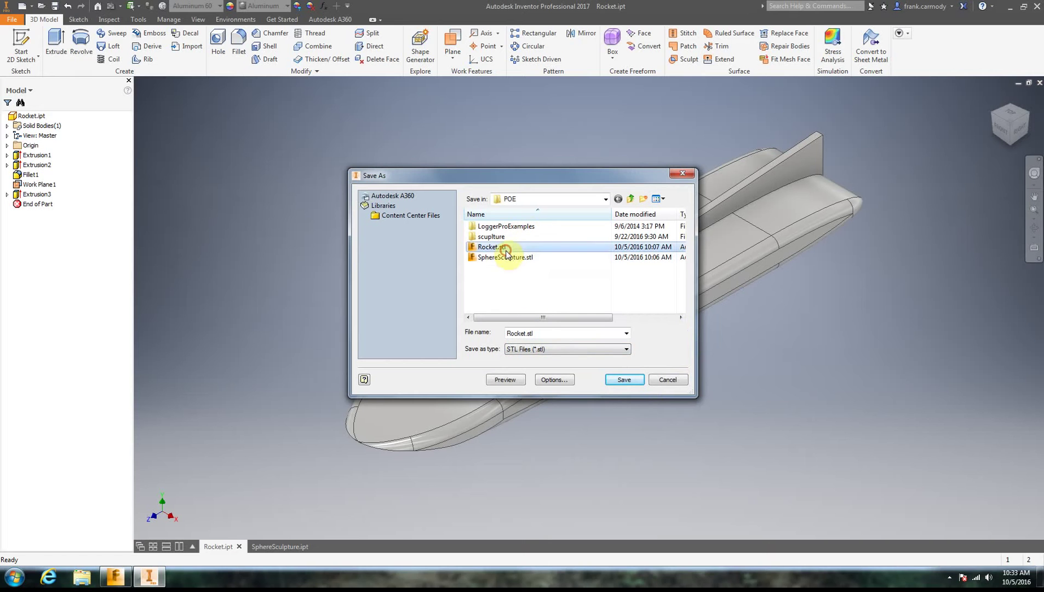
left_click(619, 379)
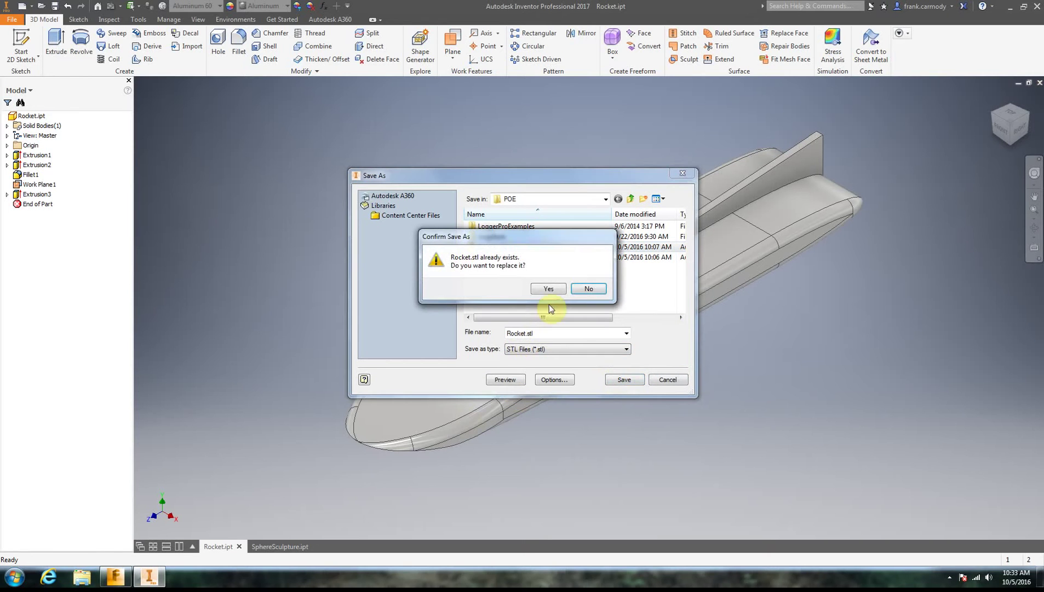
left_click(545, 286)
Step: Switch to SphereSculpture.ipt and export it as SphereSculpture.stl over the old copy
left_click(286, 547)
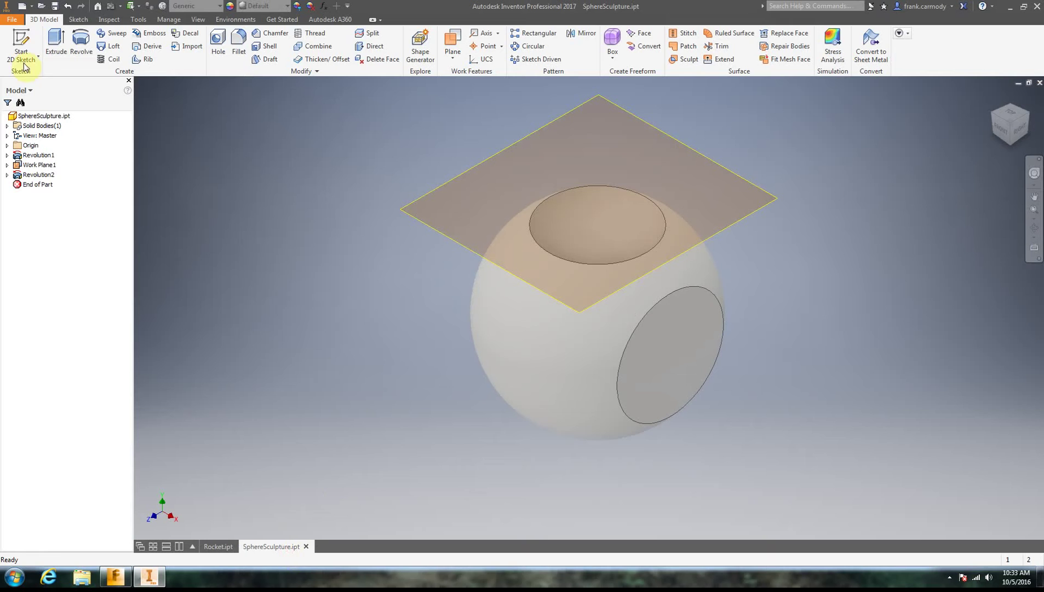
left_click(40, 165)
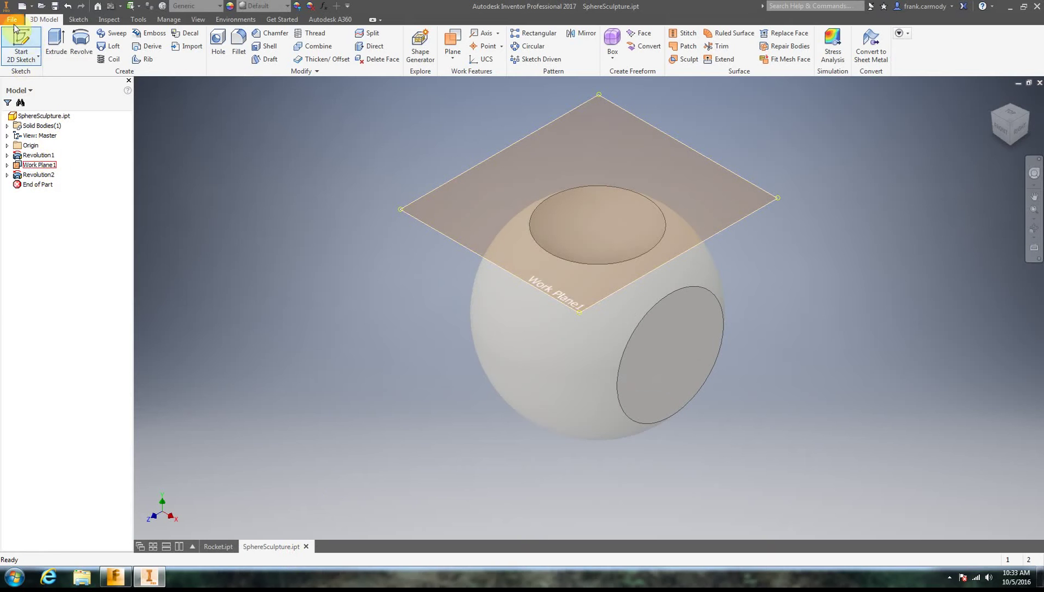
left_click(12, 20)
mouse_move(59, 153)
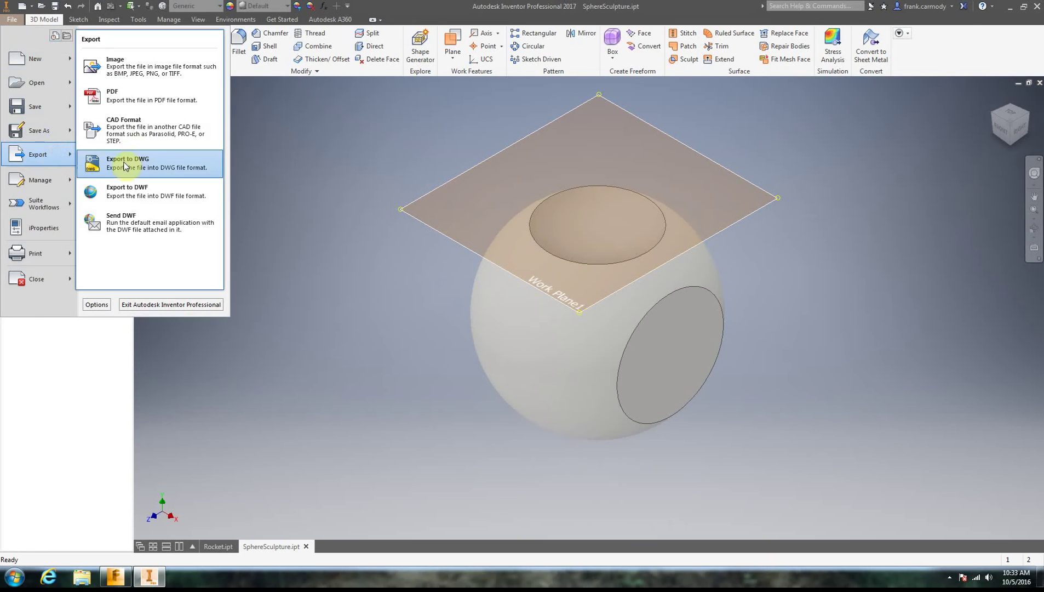
left_click(127, 133)
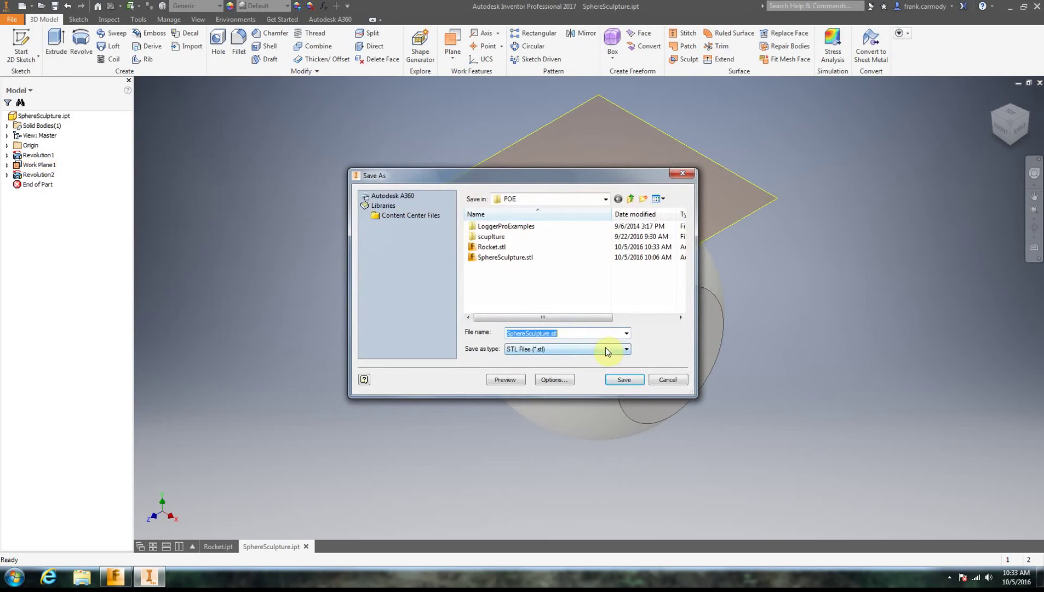
left_click(624, 379)
left_click(546, 290)
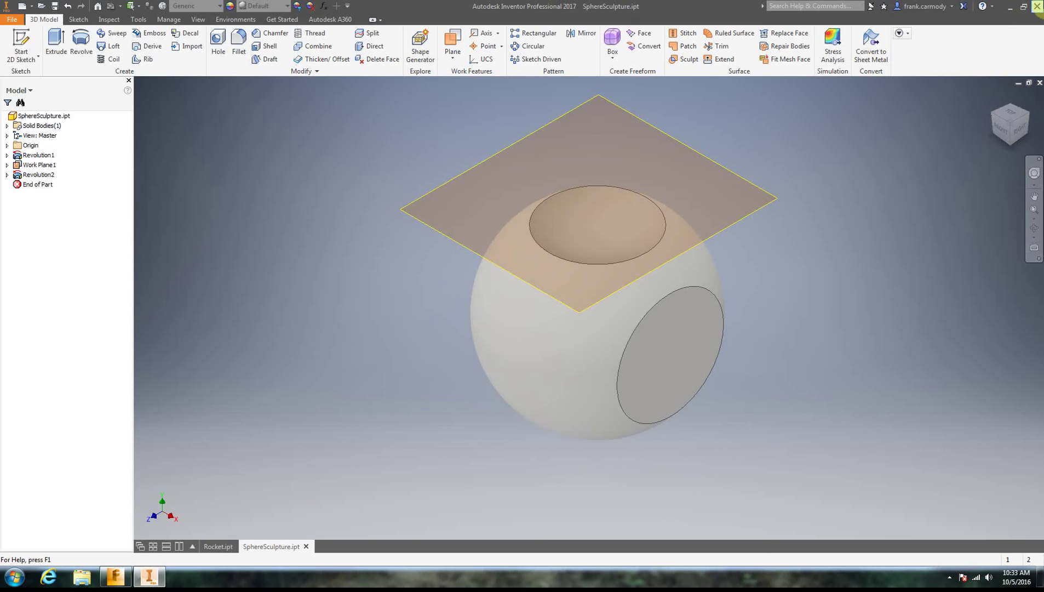
Step: Quit Inventor, move the Flow Design window higher, and choose Import from its menu
left_click(1037, 6)
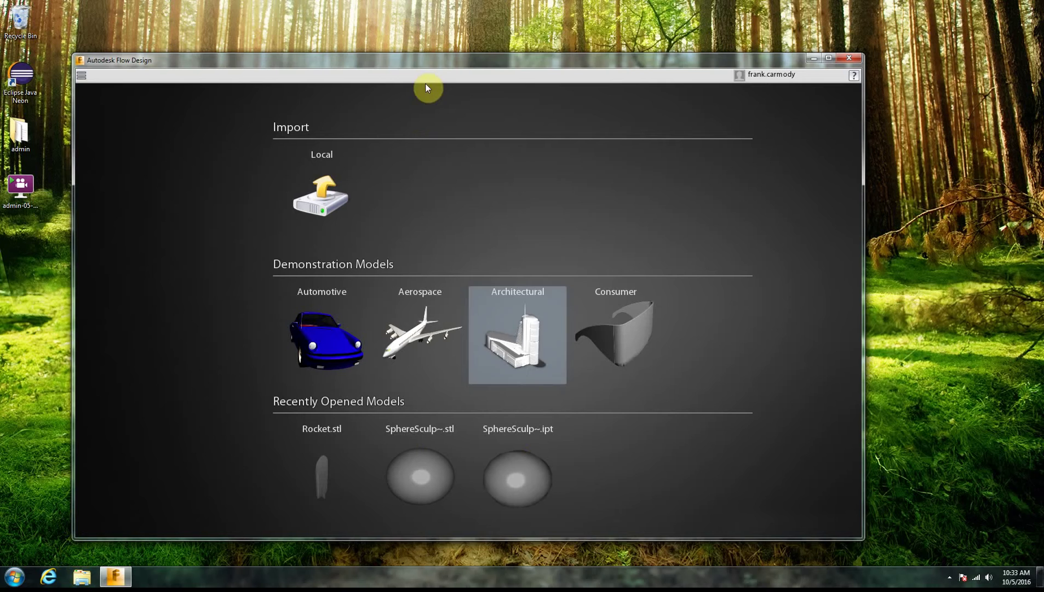
left_click_drag(430, 65, 426, 29)
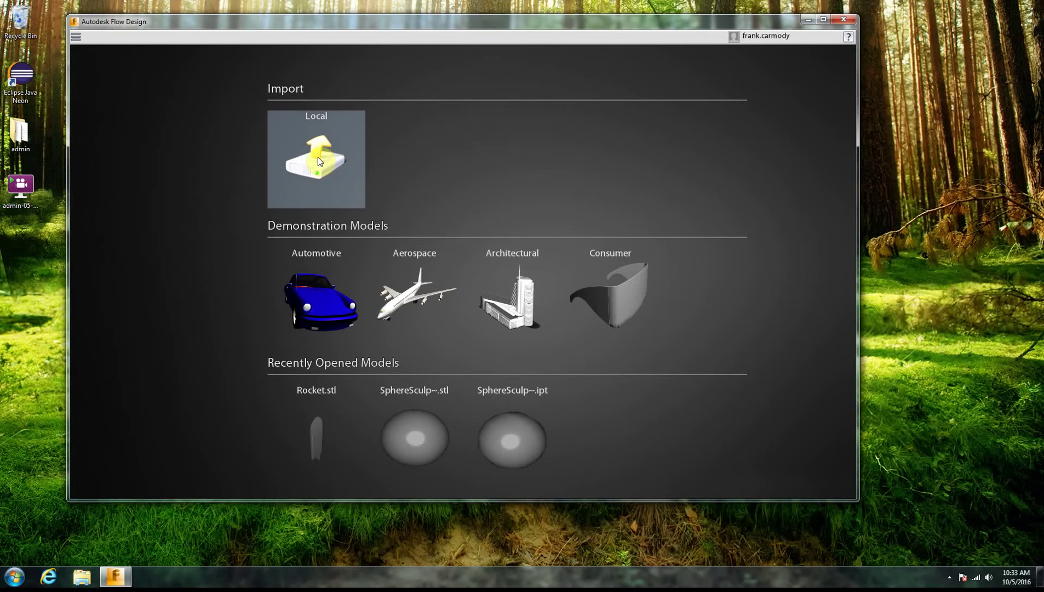
left_click(76, 37)
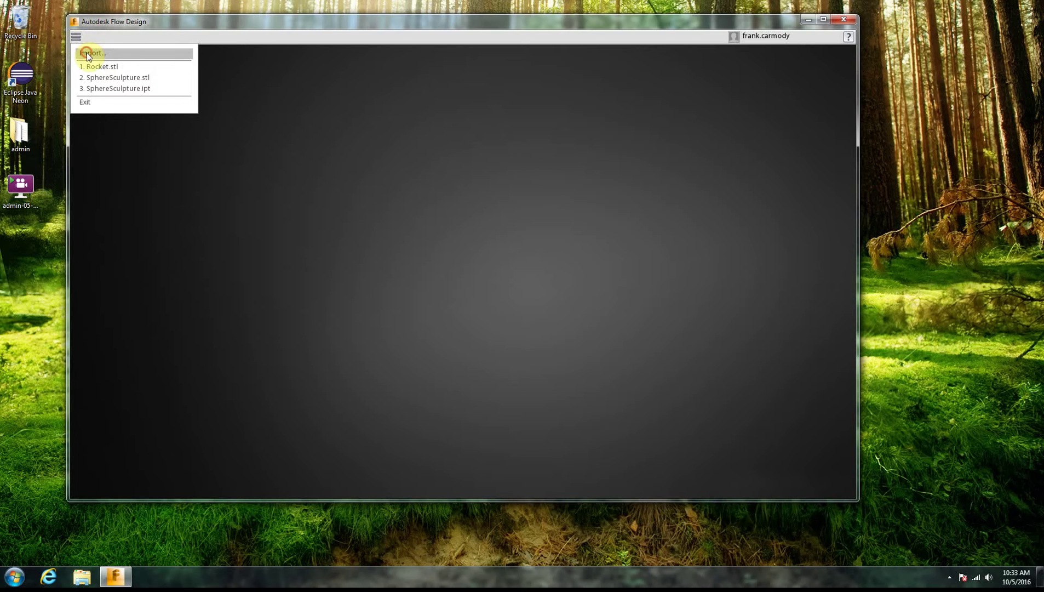
left_click(85, 53)
Step: Import SphereSculpture.ipt into the wind tunnel and maximize the Flow Design window
double_click(207, 150)
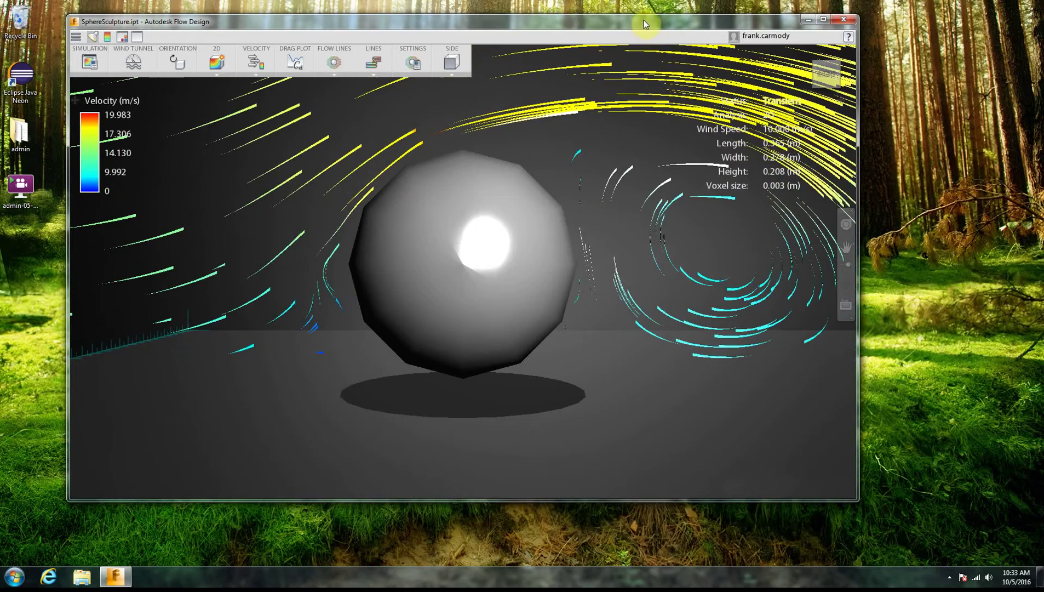
double_click(645, 22)
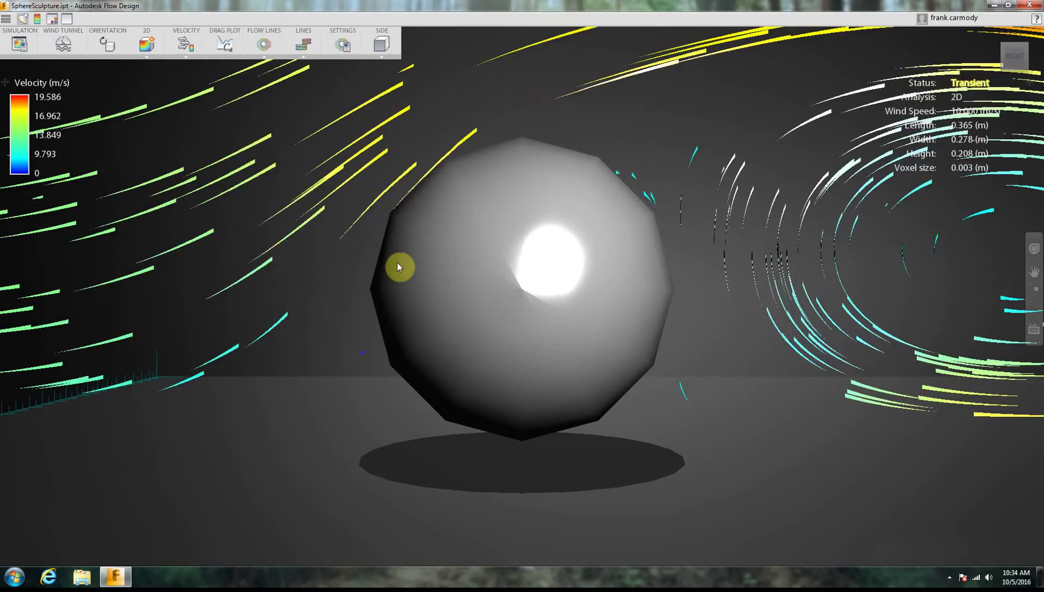
scroll(794, 370, "down", 2)
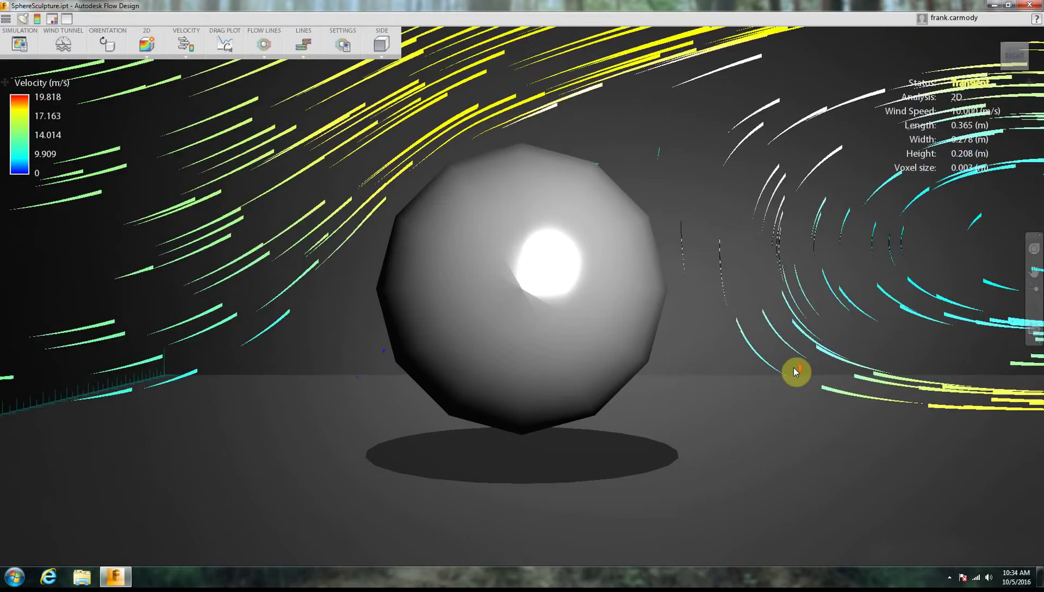
scroll(794, 370, "down", 2)
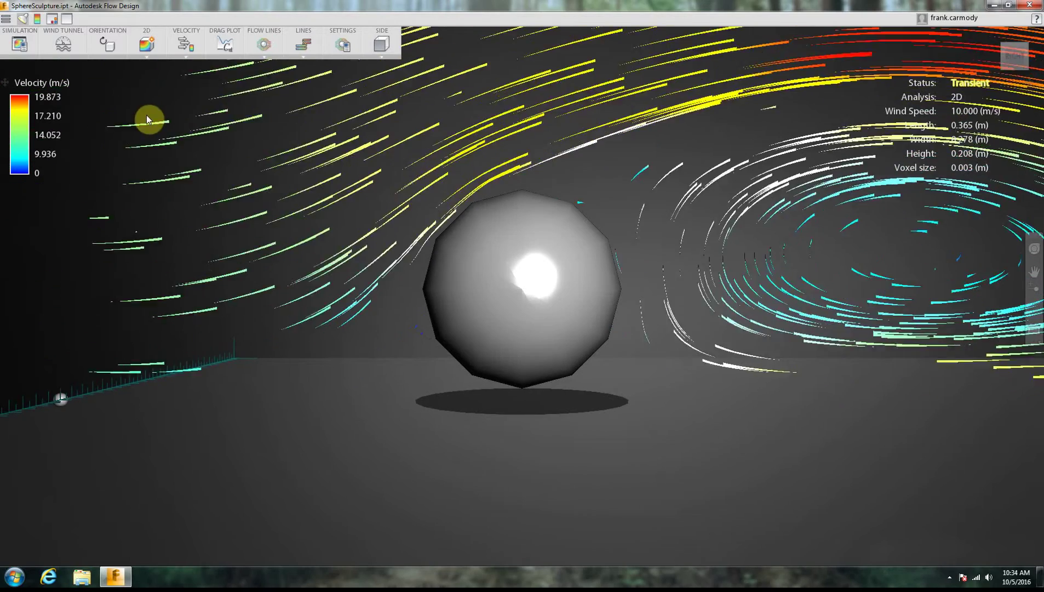
Step: Preview the Sepia colour scheme, then colour the flow lines Blue-Green-Red
left_click(22, 21)
left_click(53, 48)
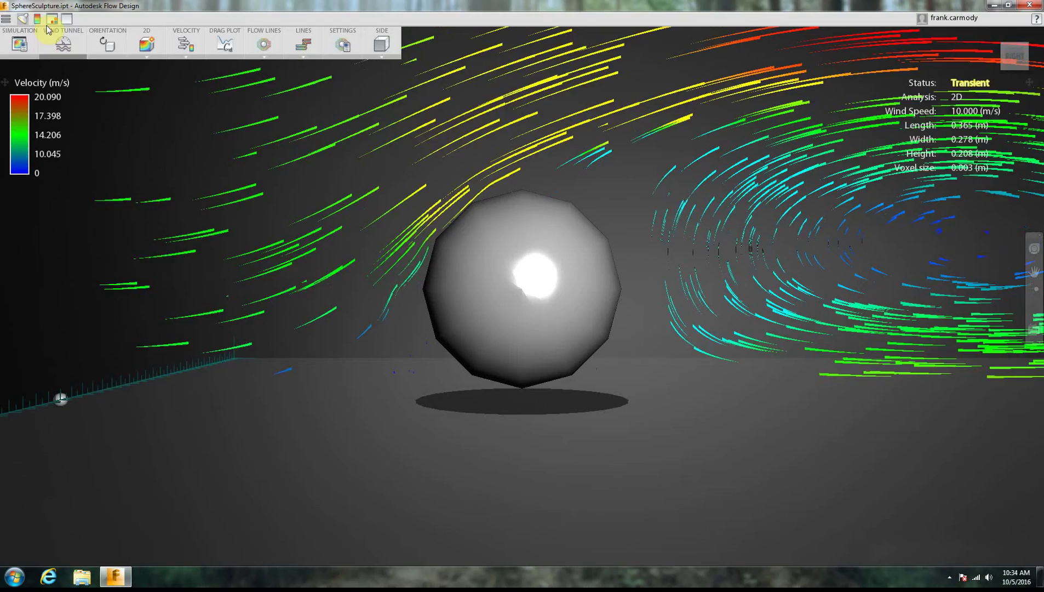
left_click(38, 20)
left_click(49, 69)
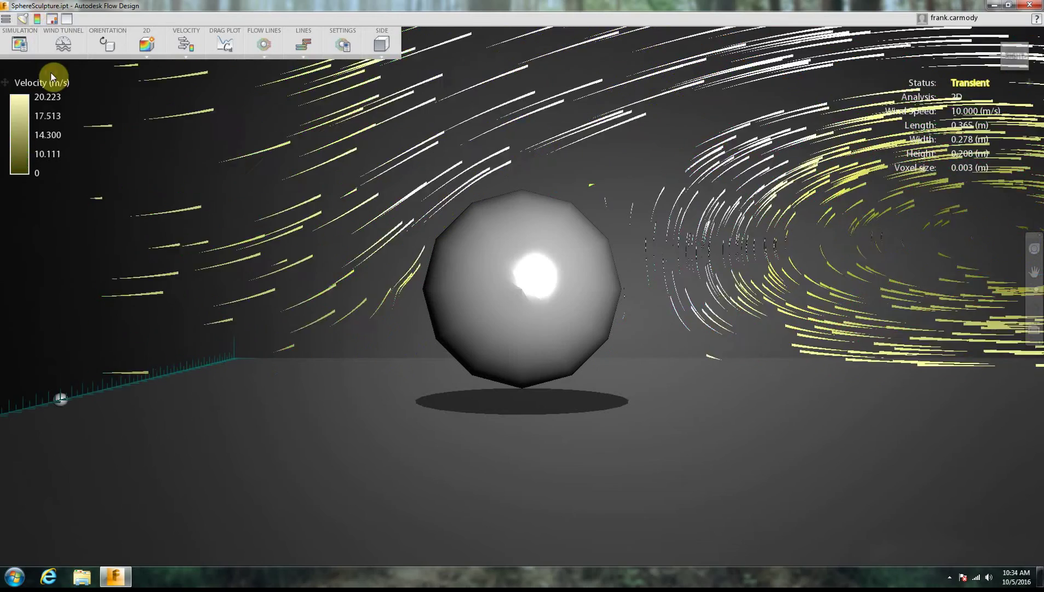
left_click(38, 19)
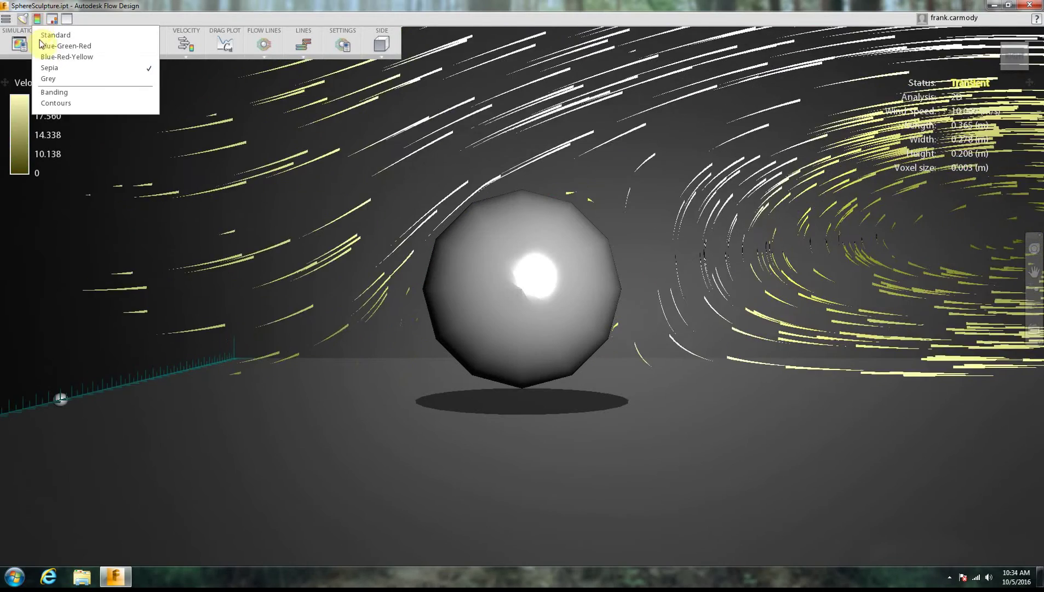
left_click(47, 47)
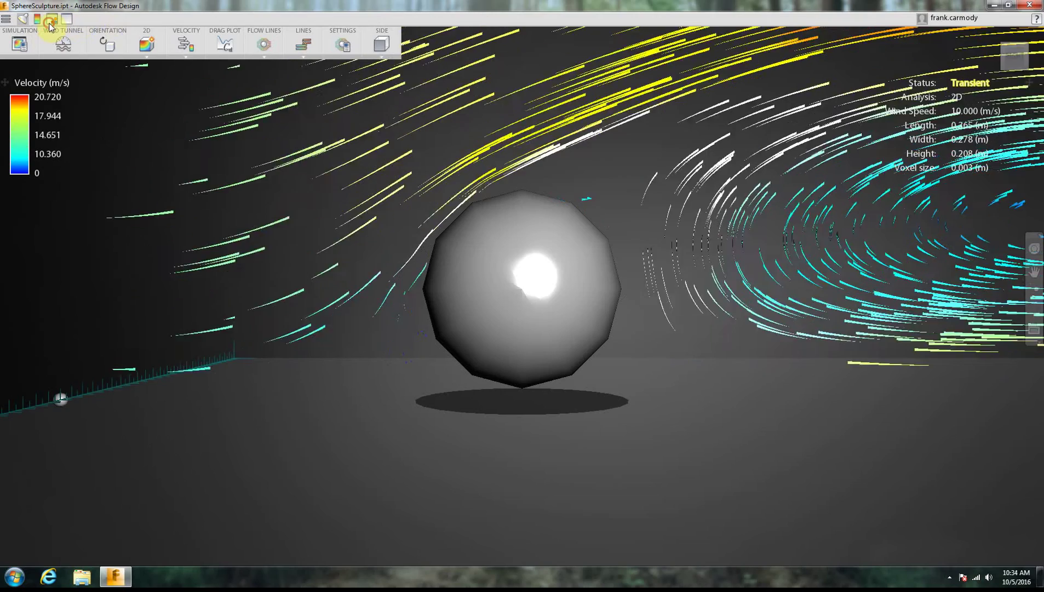
Step: Try a light viewport background, then return to the dark background
left_click(52, 19)
left_click(61, 47)
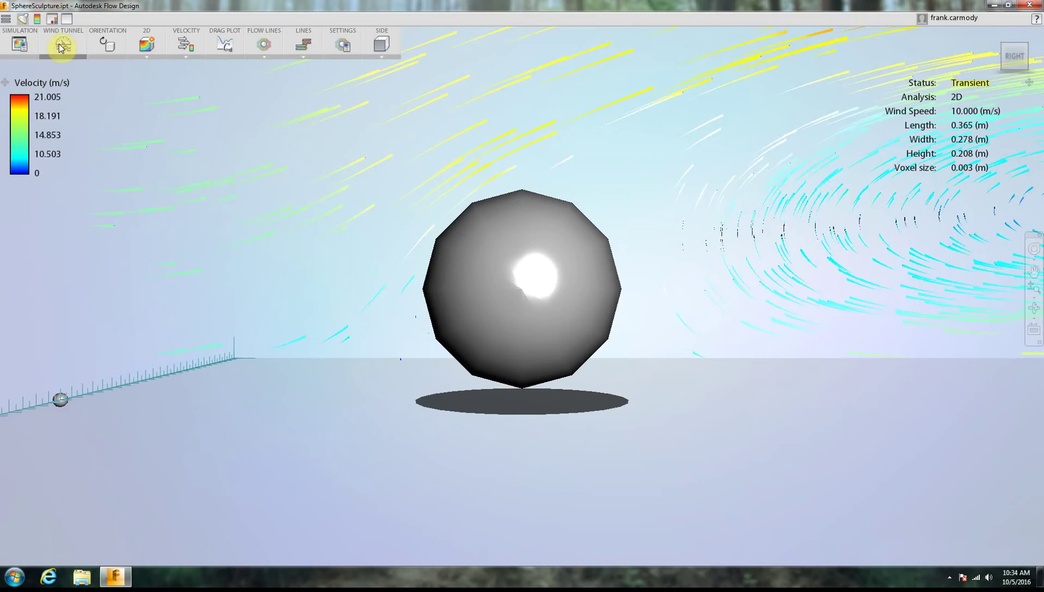
left_click(52, 20)
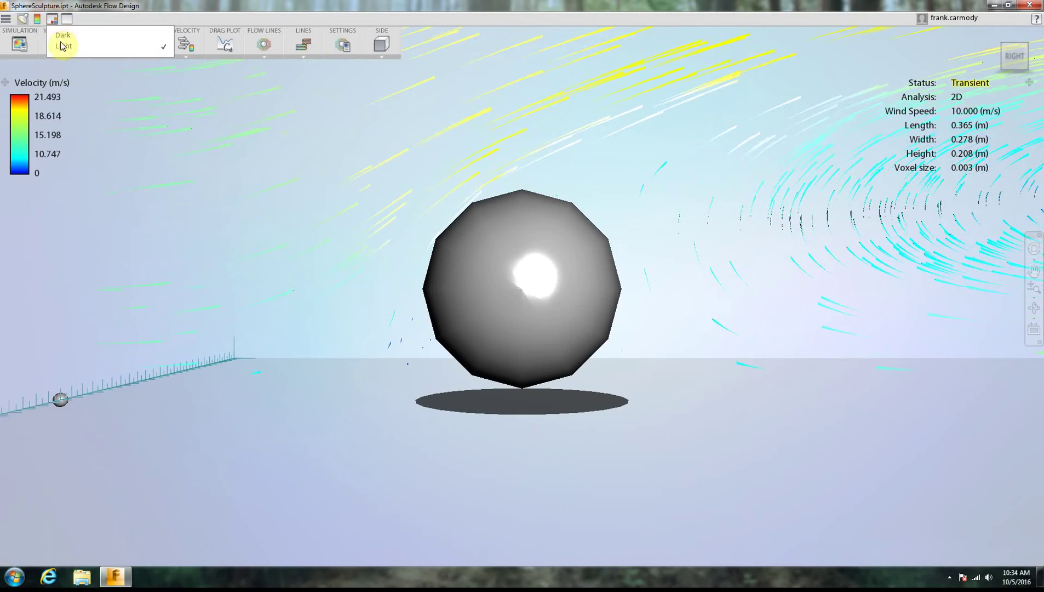
left_click(62, 38)
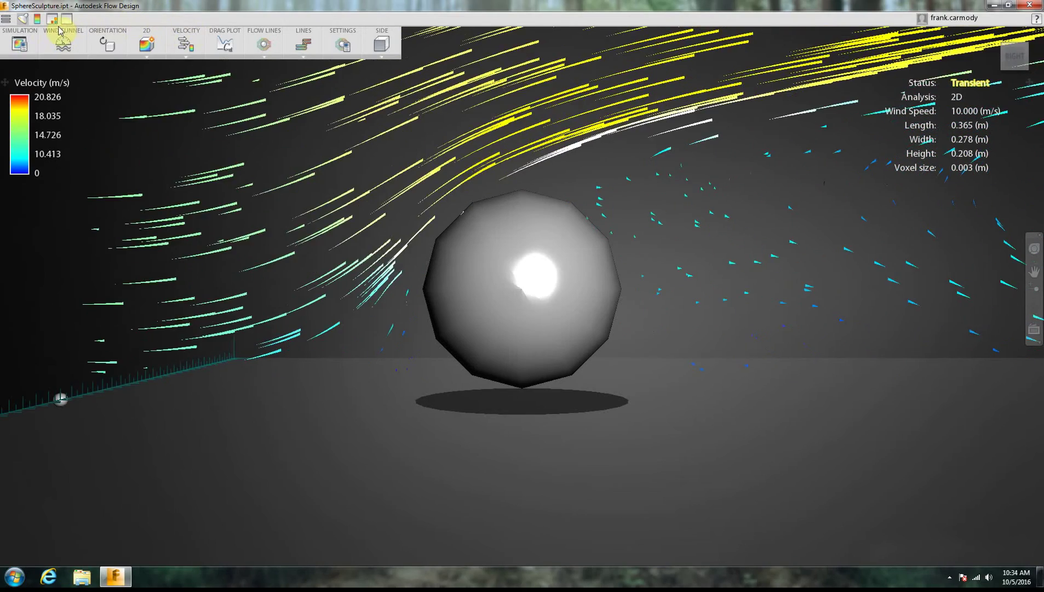
Step: Set the simulation resolution to 138%, giving a finer 0.002 m voxel size
left_click(20, 46)
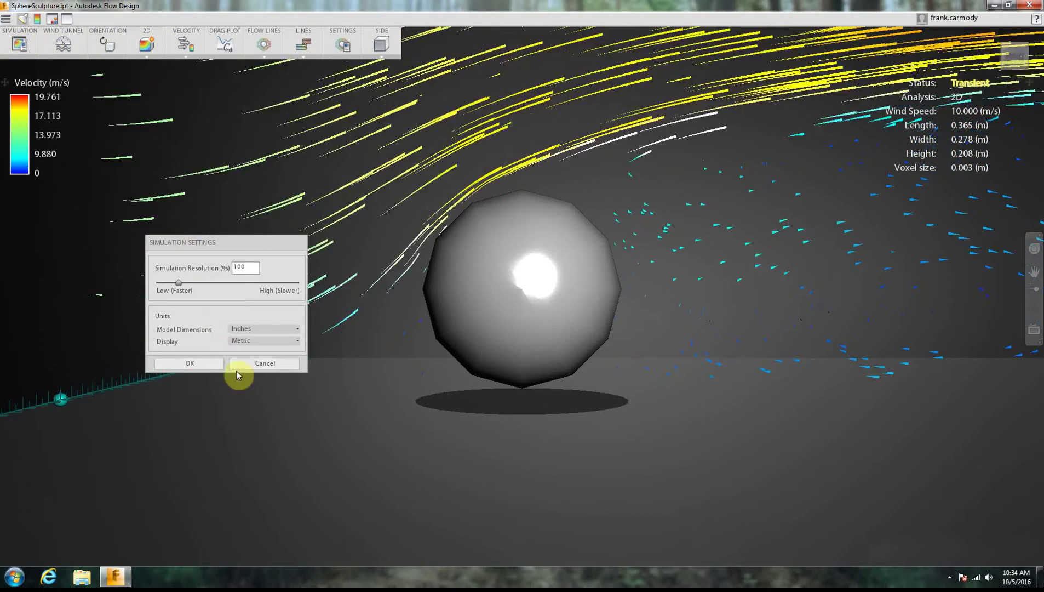
left_click(265, 363)
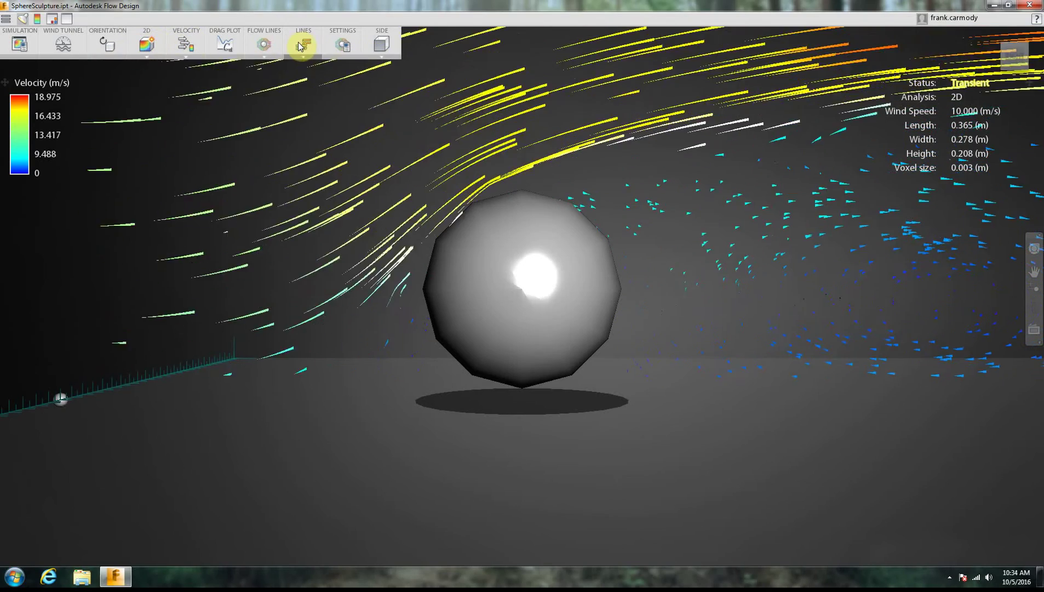
left_click(14, 49)
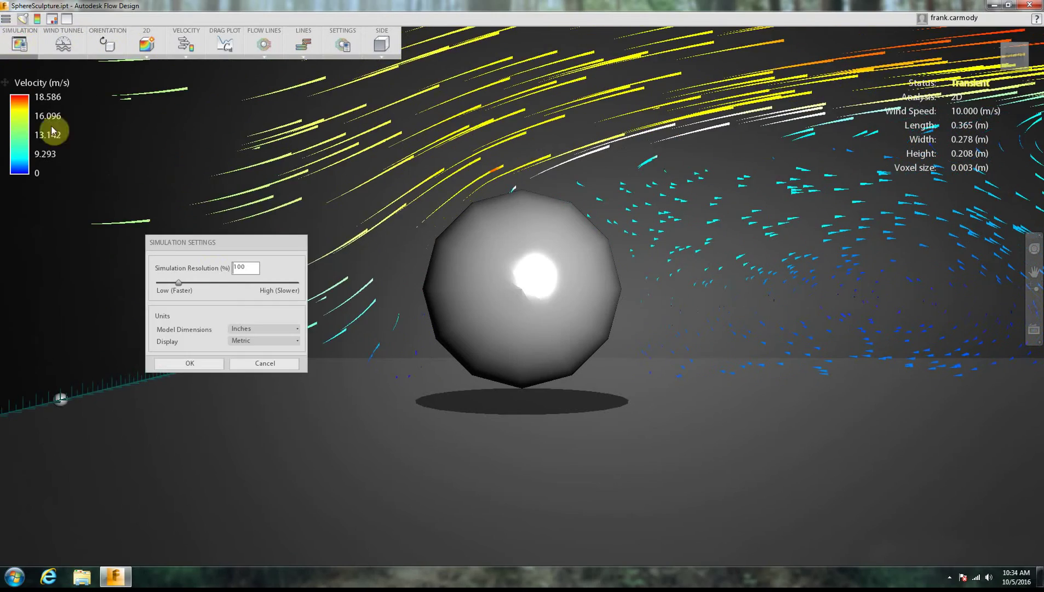
left_click(195, 283)
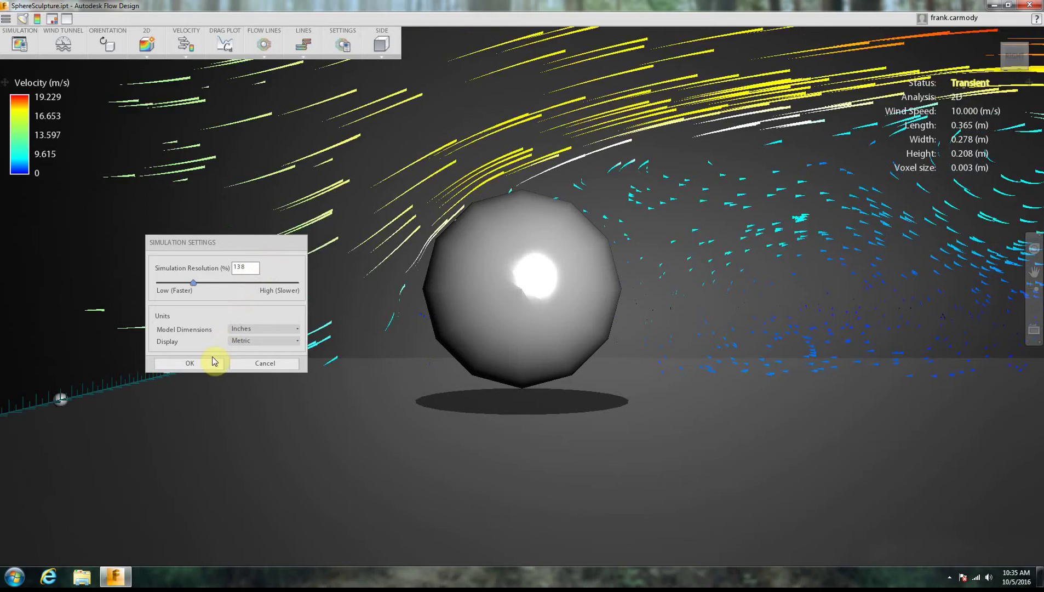
left_click(189, 363)
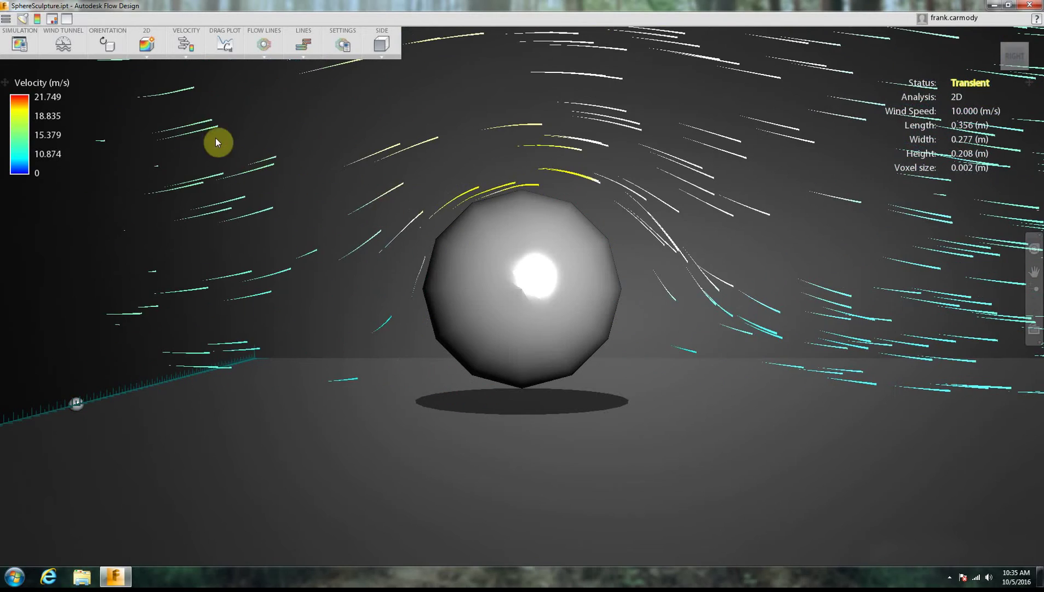
Step: Open the wind tunnel settings, frame the whole tunnel box, and move the settings aside
left_click(62, 43)
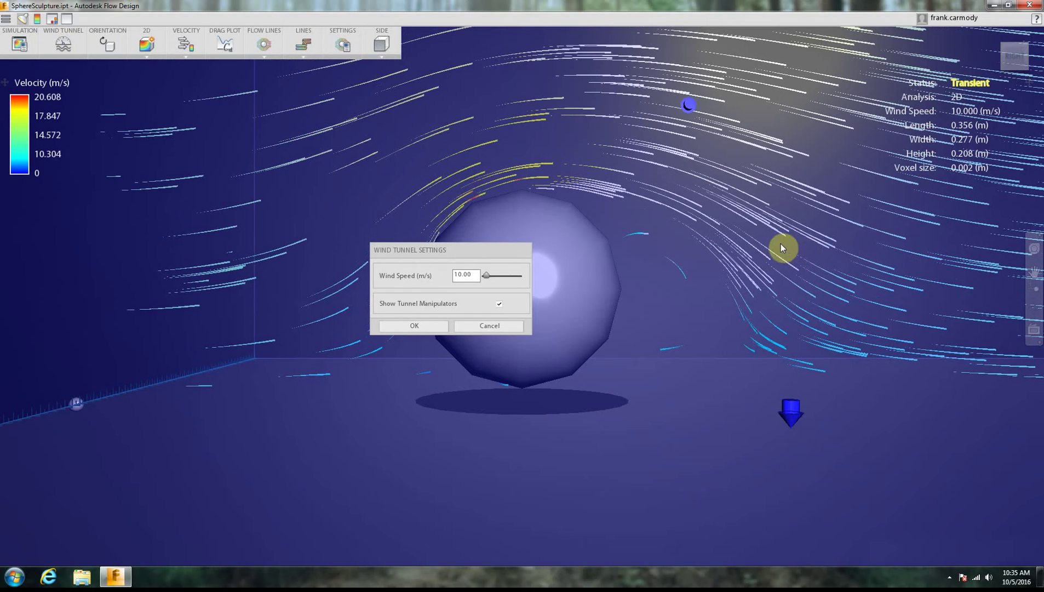
left_click(1035, 287)
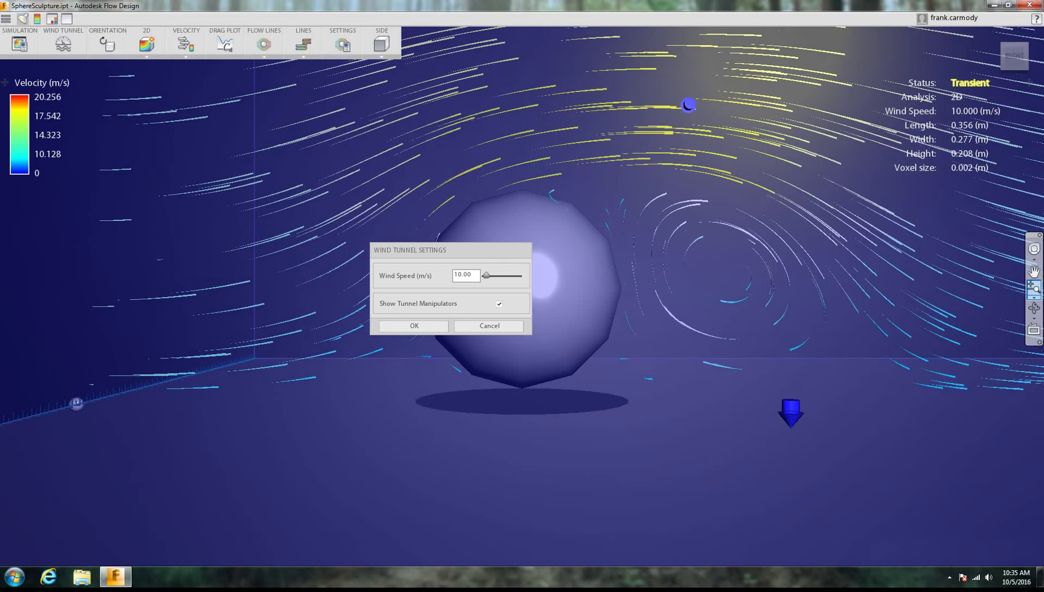
left_click_drag(717, 226, 729, 268)
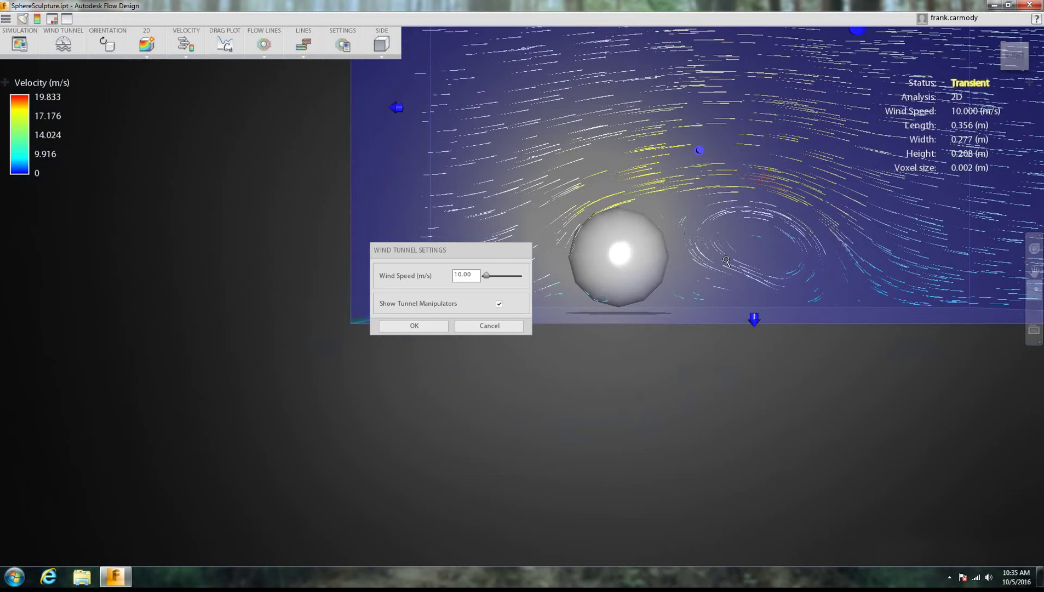
left_click(1036, 276)
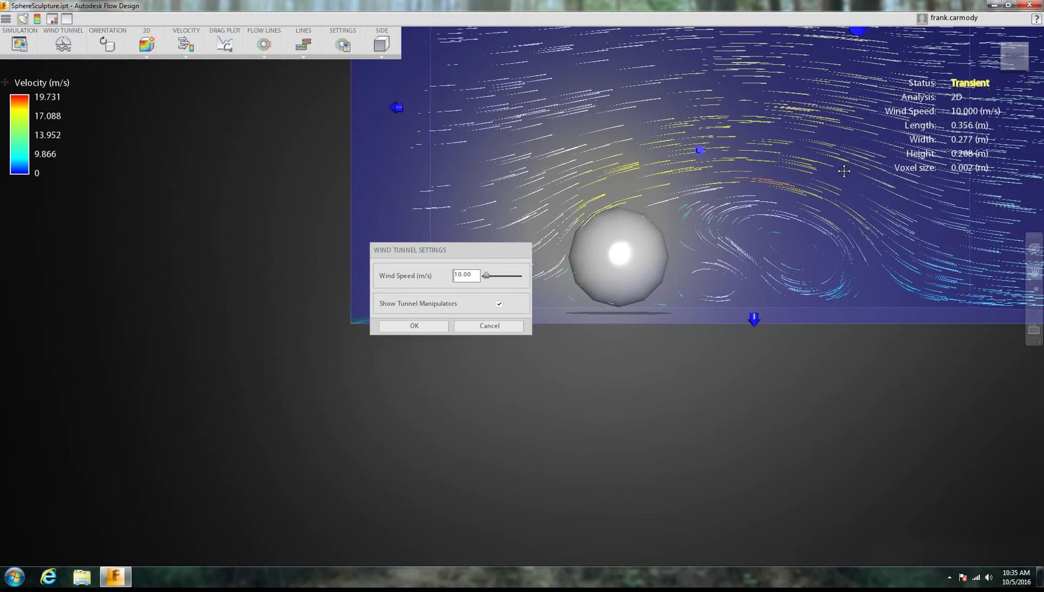
left_click_drag(847, 167, 602, 315)
left_click(1035, 289)
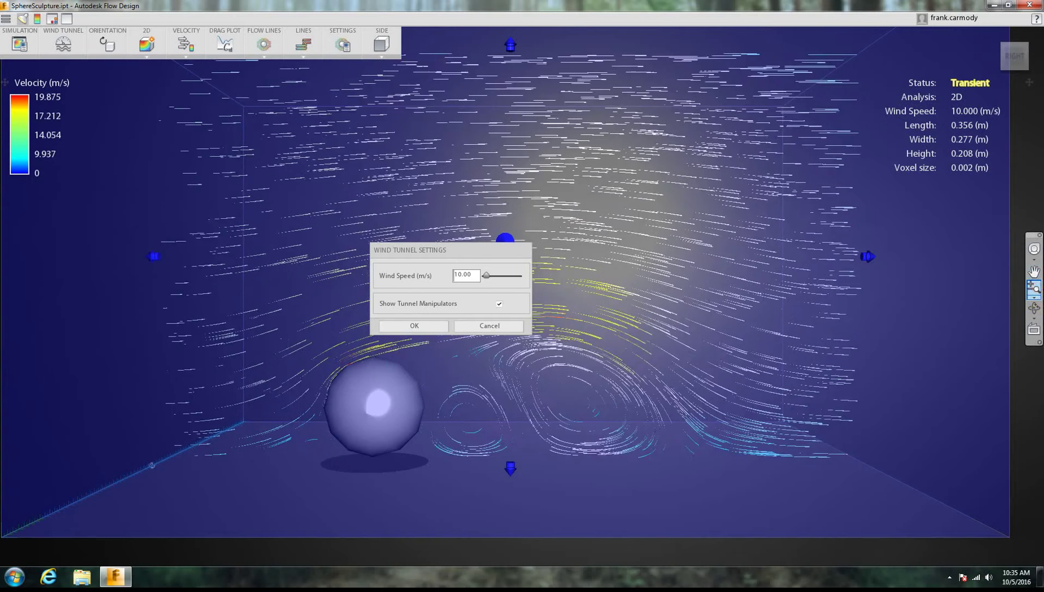
mouse_move(751, 261)
left_mouse_down()
mouse_move(755, 274)
mouse_move(702, 172)
left_mouse_up()
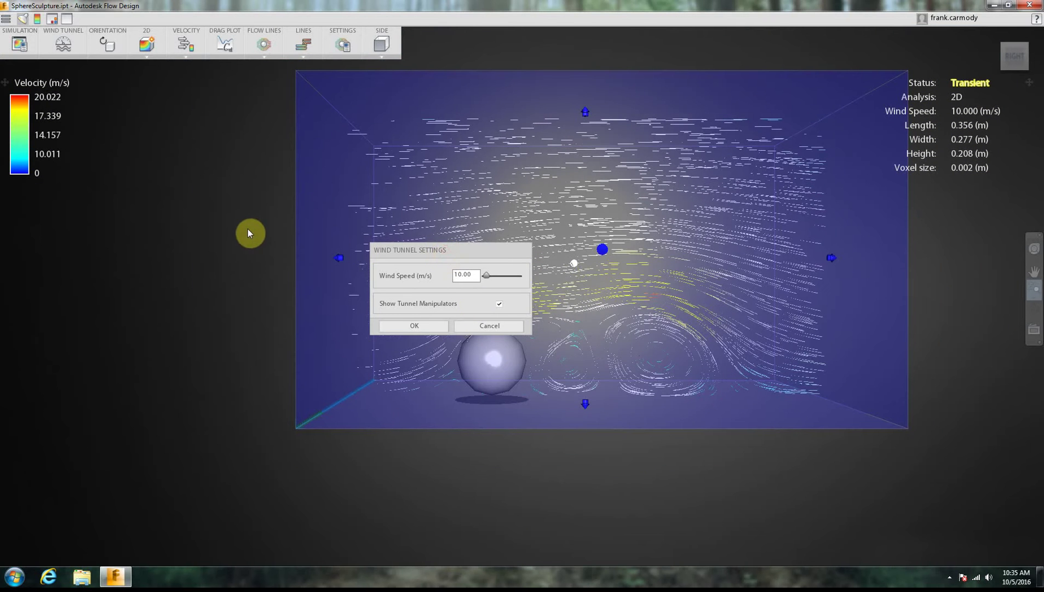
left_click_drag(483, 250, 249, 233)
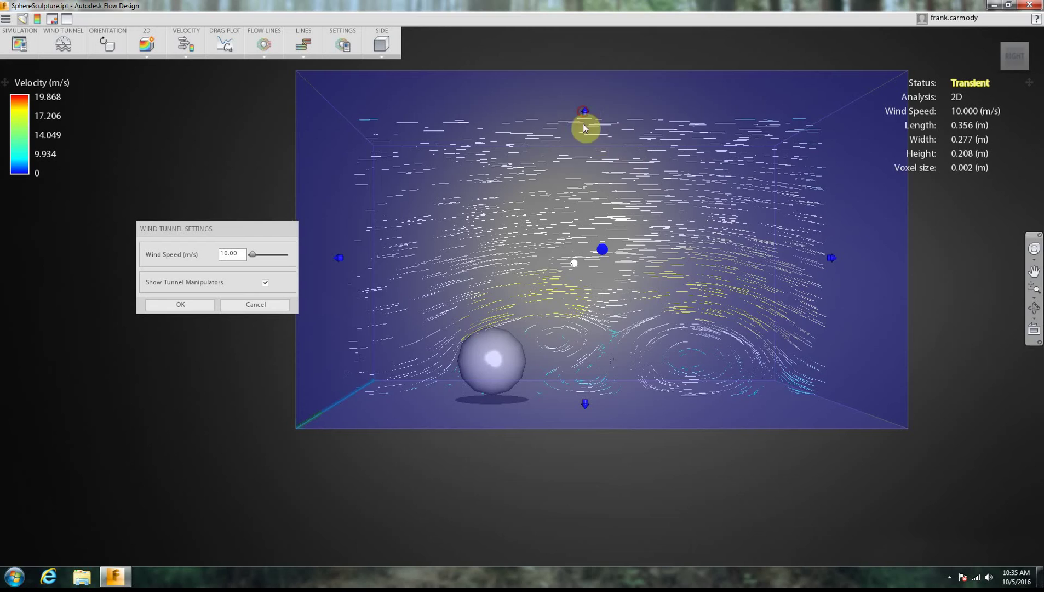
Step: Lower the tunnel ceiling to about 0.13 m height and set wind speed to 40 m/s
left_click_drag(583, 125, 586, 213)
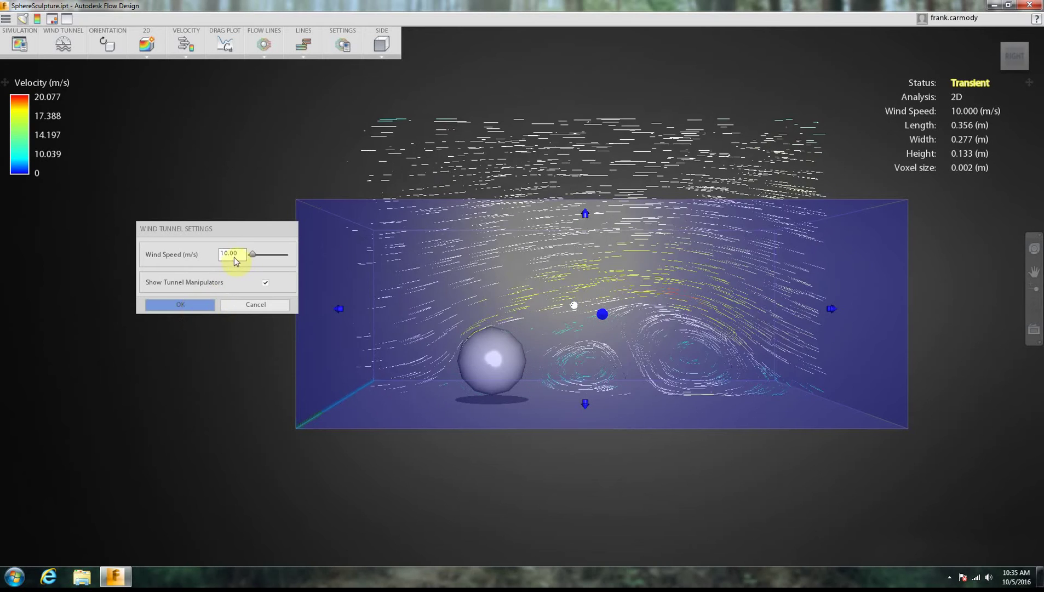
left_click_drag(253, 257, 260, 257)
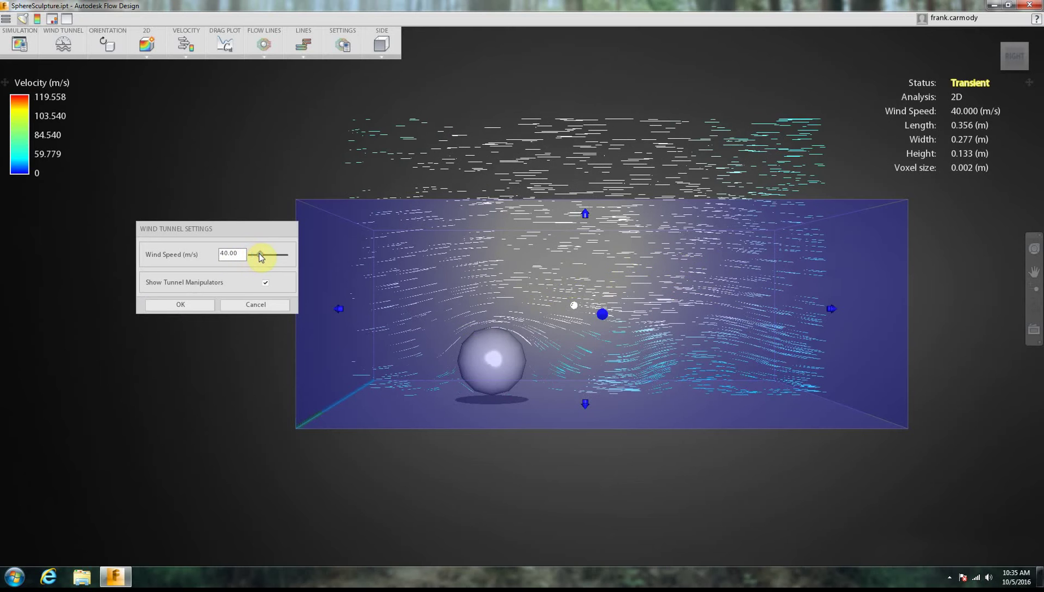
left_click(177, 303)
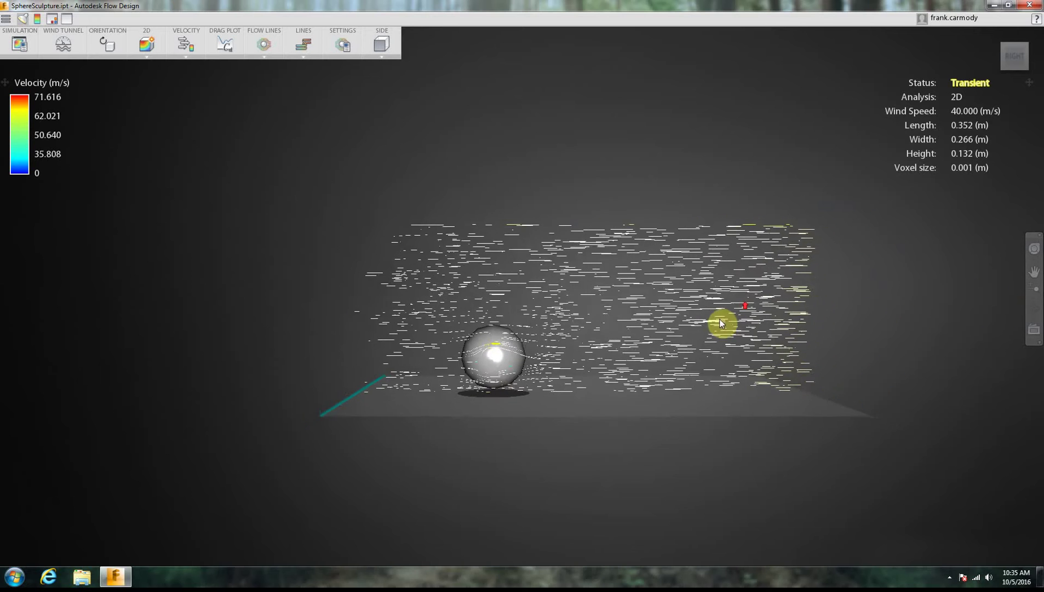
Step: Orient the sphere to X 265°, Y 350°, Z 325° and resume the simulation
scroll(714, 326, "up", 5)
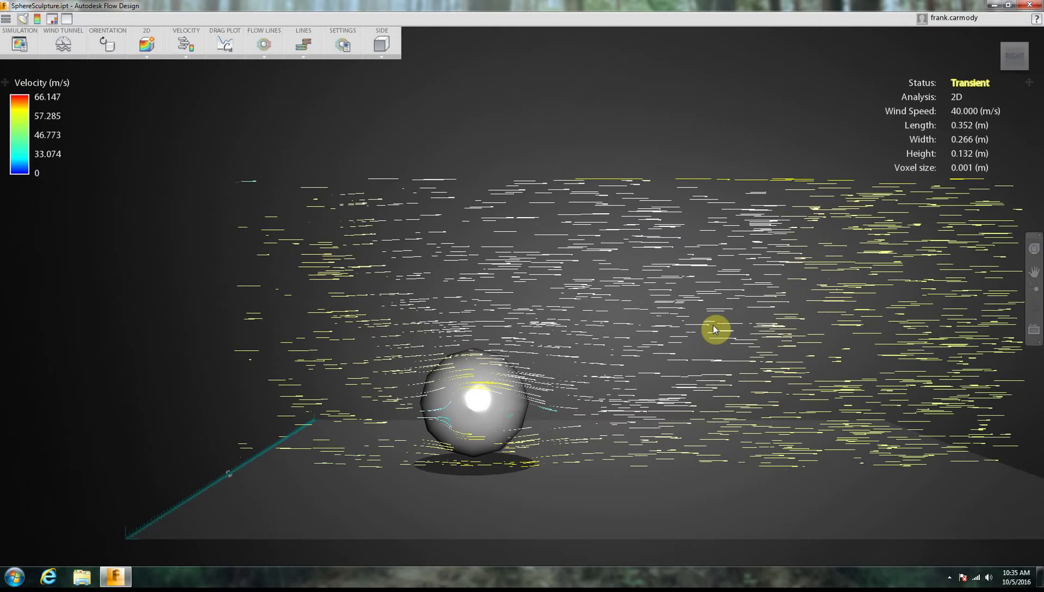
scroll(713, 327, "up", 2)
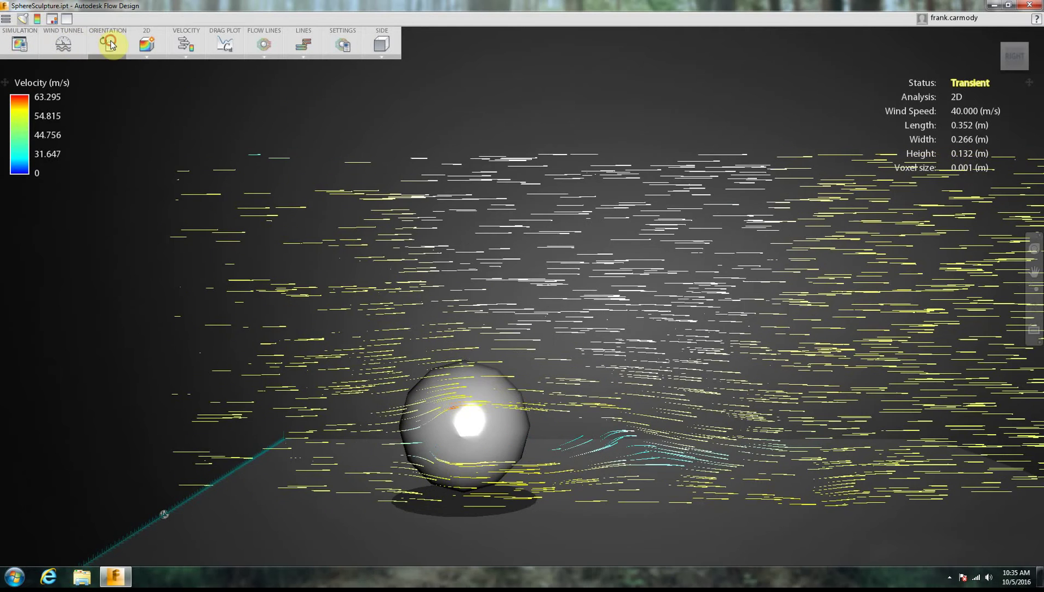
left_click(121, 48)
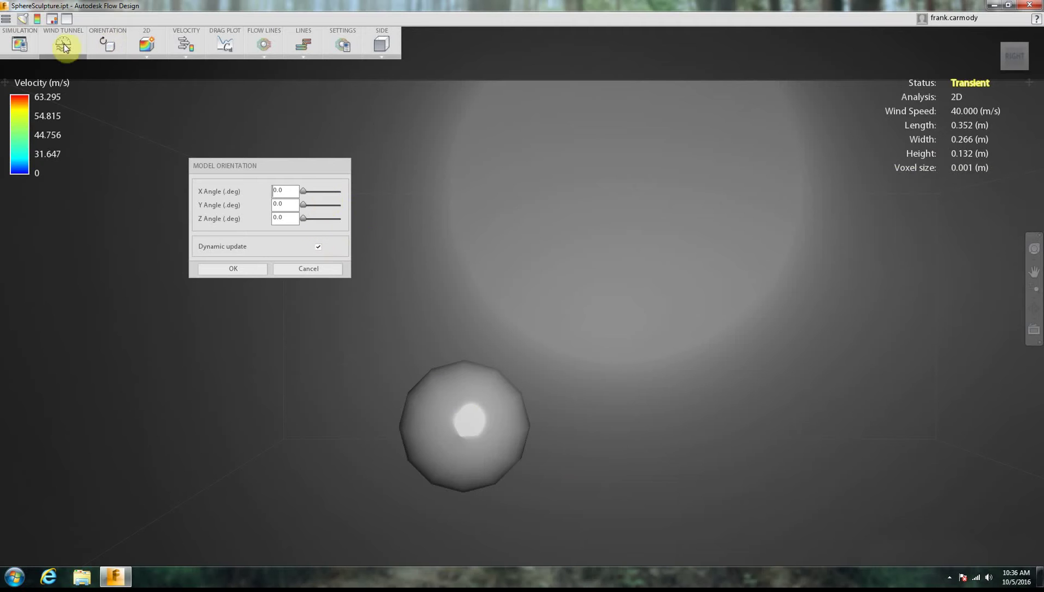
left_click_drag(304, 189, 335, 217)
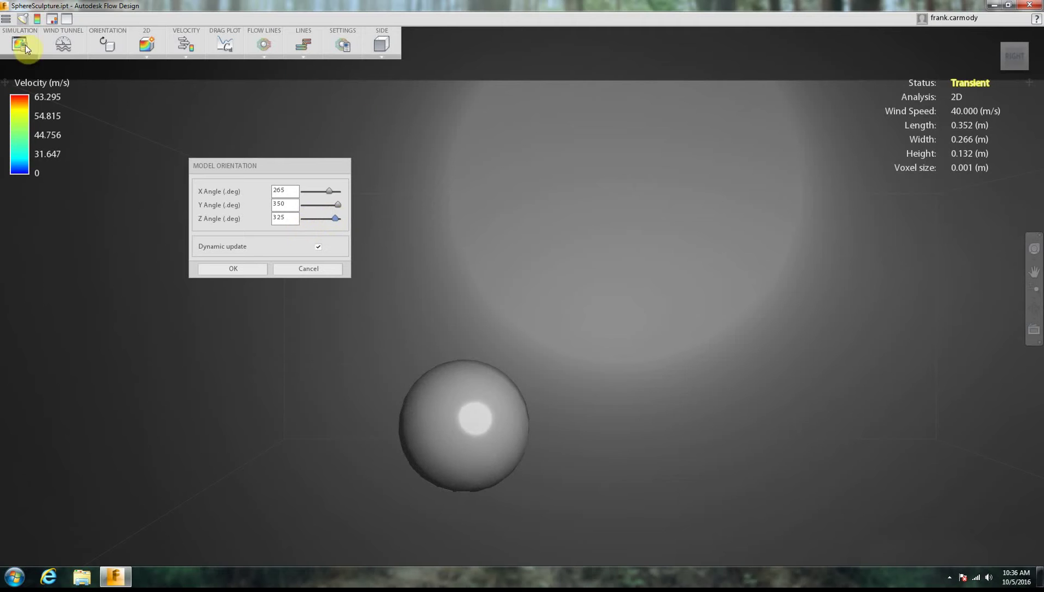
left_click(301, 272)
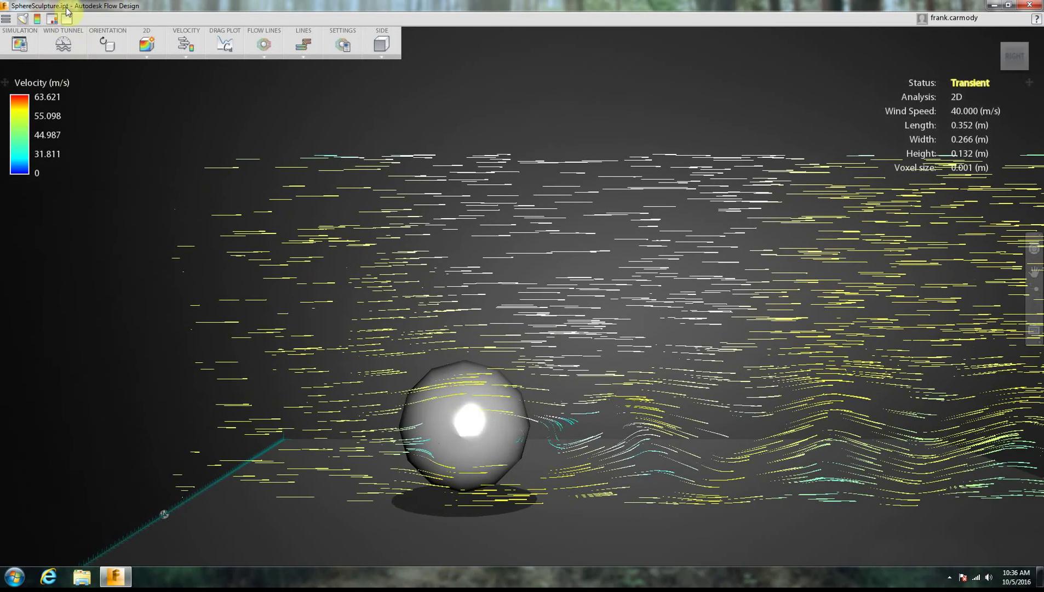
left_click(7, 20)
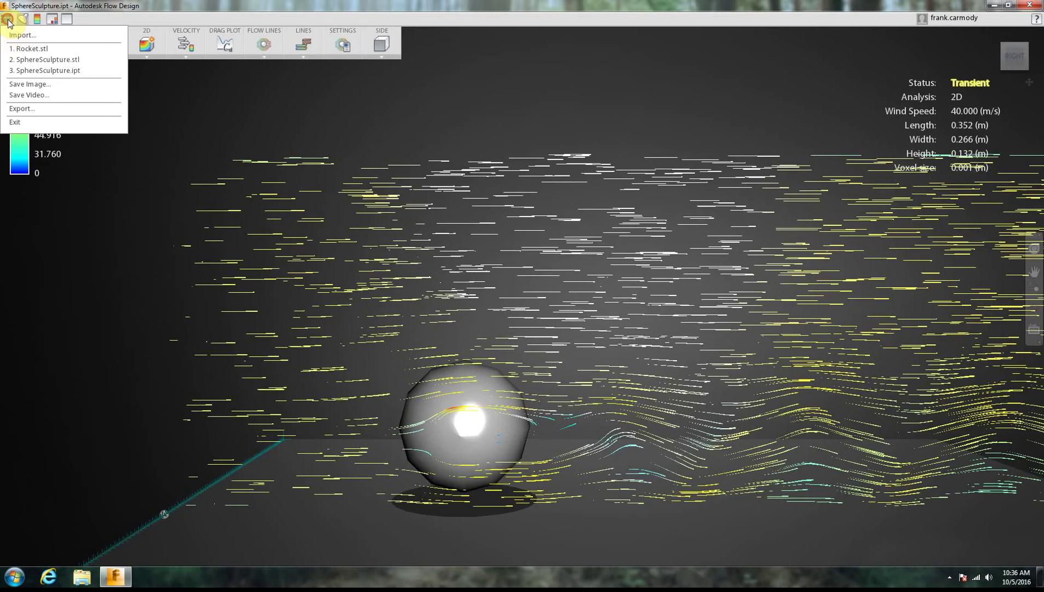
left_click(758, 71)
left_click_drag(528, 389, 433, 404)
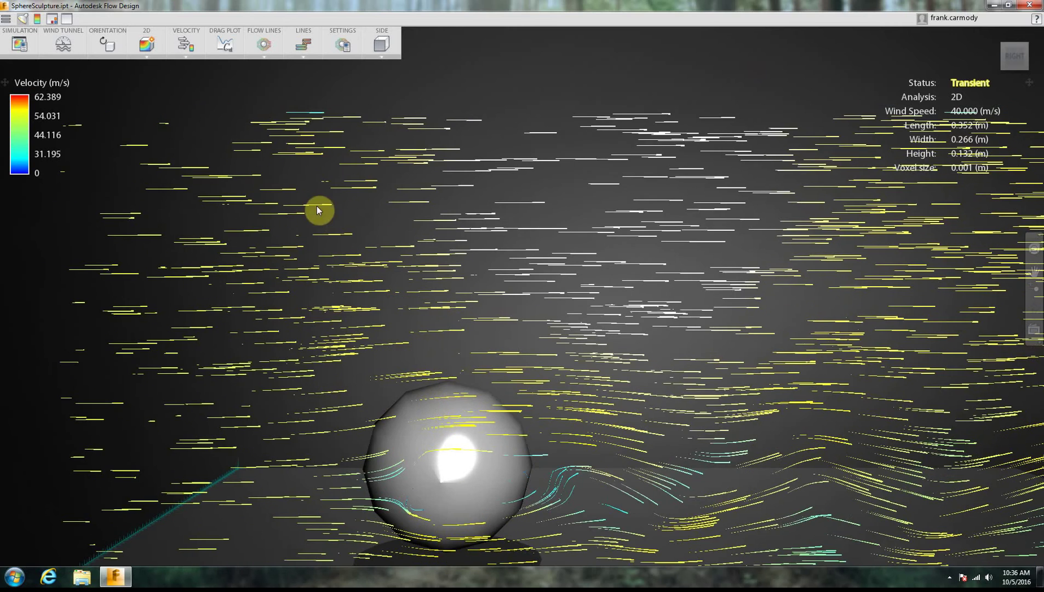
left_click(120, 48)
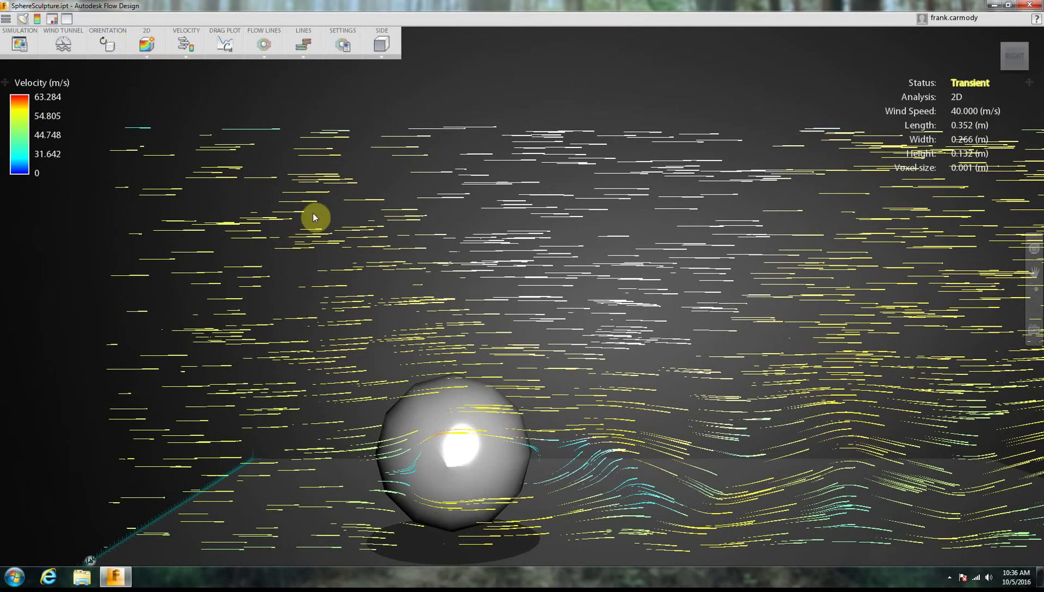
left_click_drag(307, 218, 332, 221)
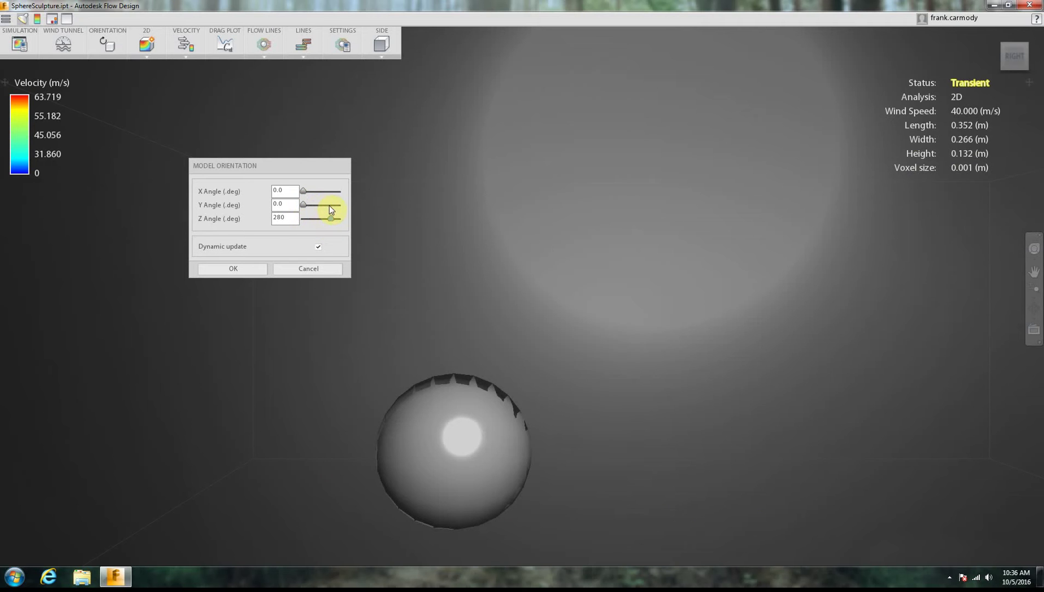
left_click(309, 268)
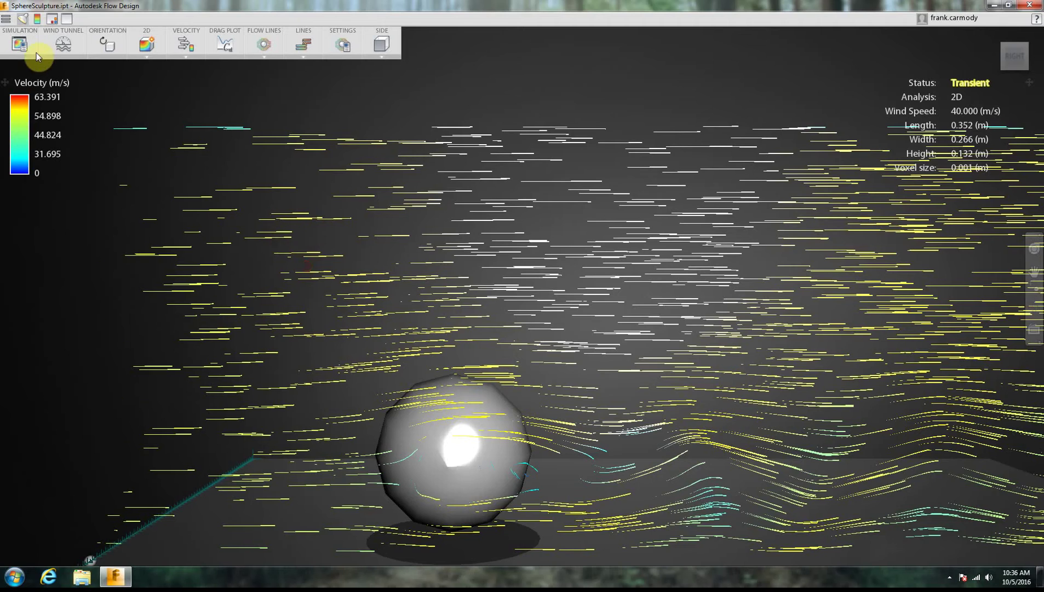
Step: Load SphereSculpture.stl from the recent files into the wind tunnel
left_click(6, 19)
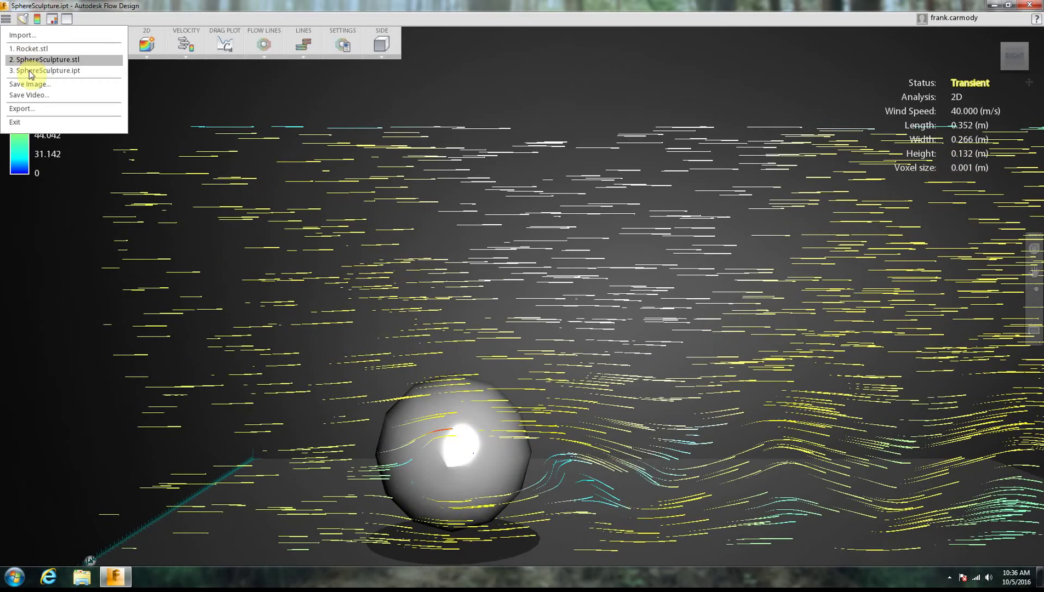
left_click(31, 60)
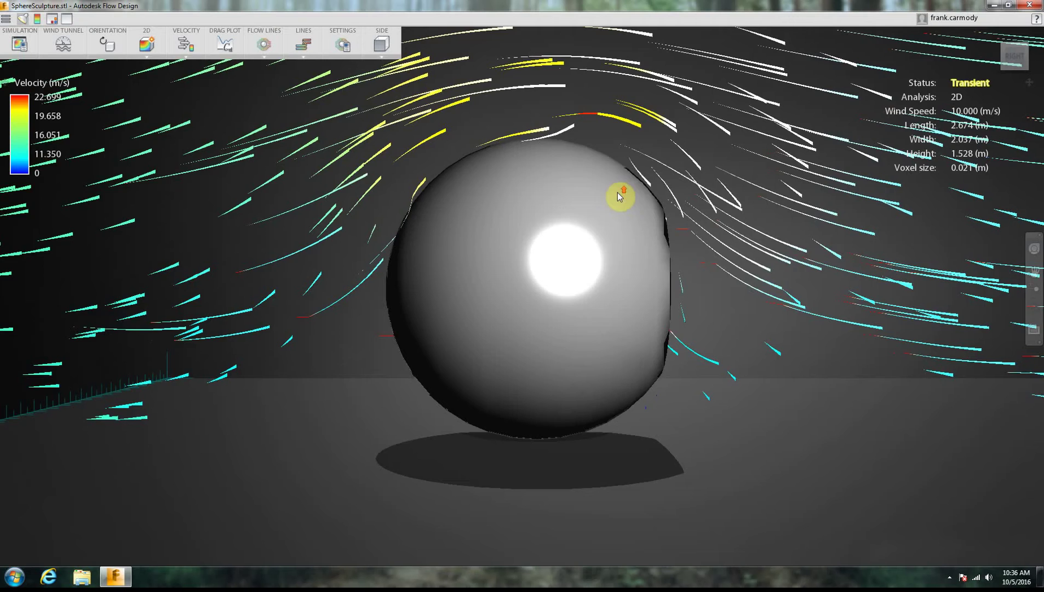
scroll(619, 196, "up", 3)
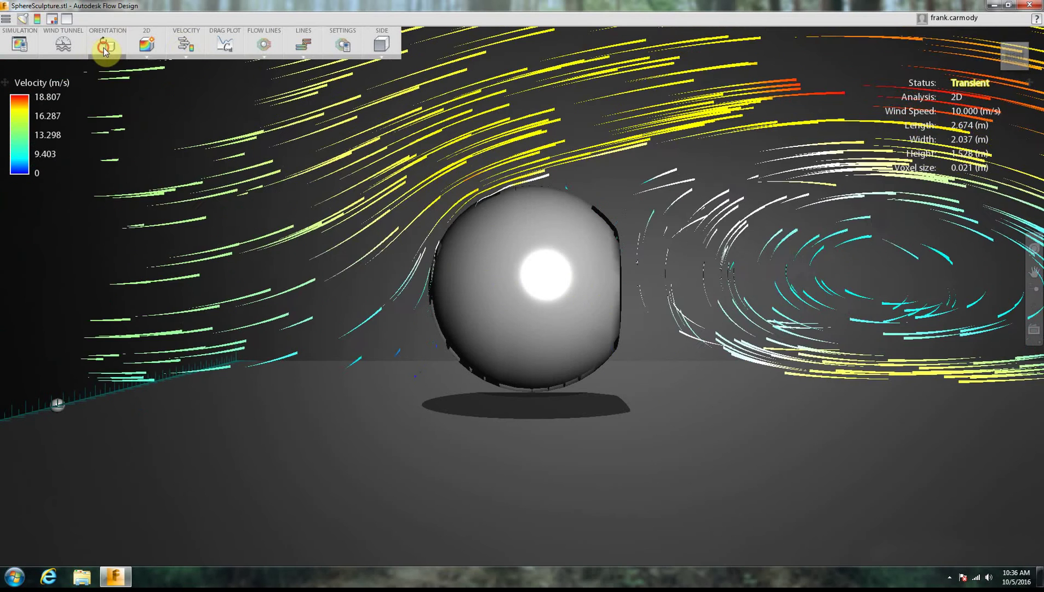
Step: Tilt the sphere about its X axis so its hollow opening faces forward, then remesh
left_click(105, 48)
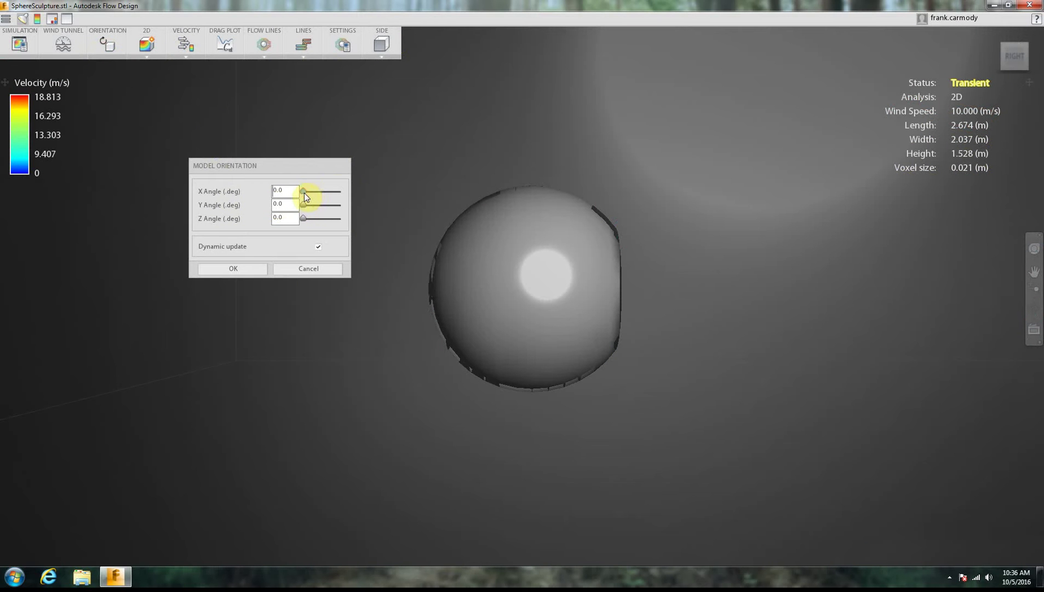
left_click_drag(304, 192, 320, 208)
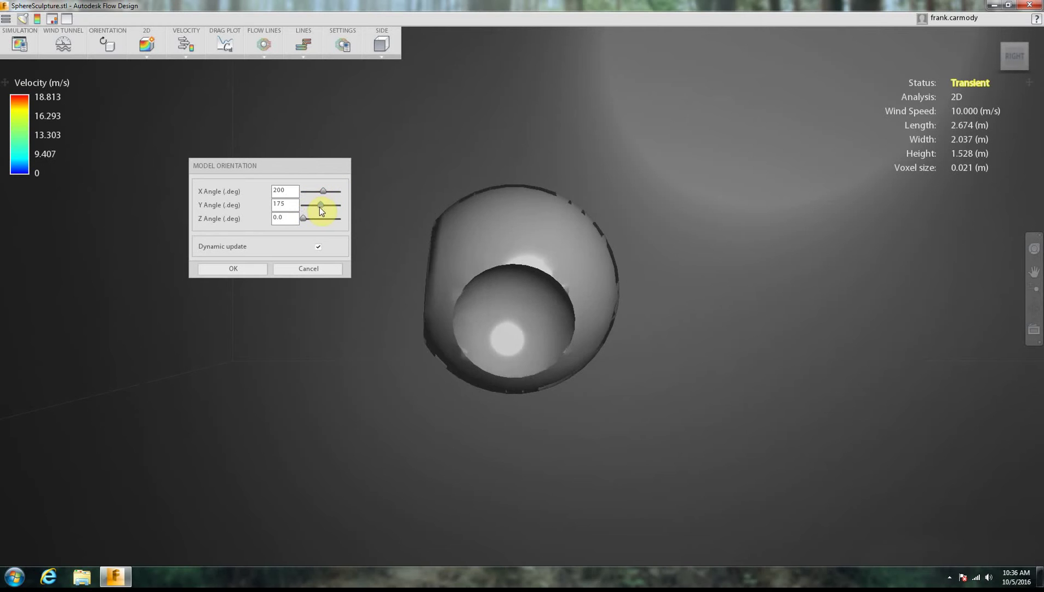
left_click(242, 268)
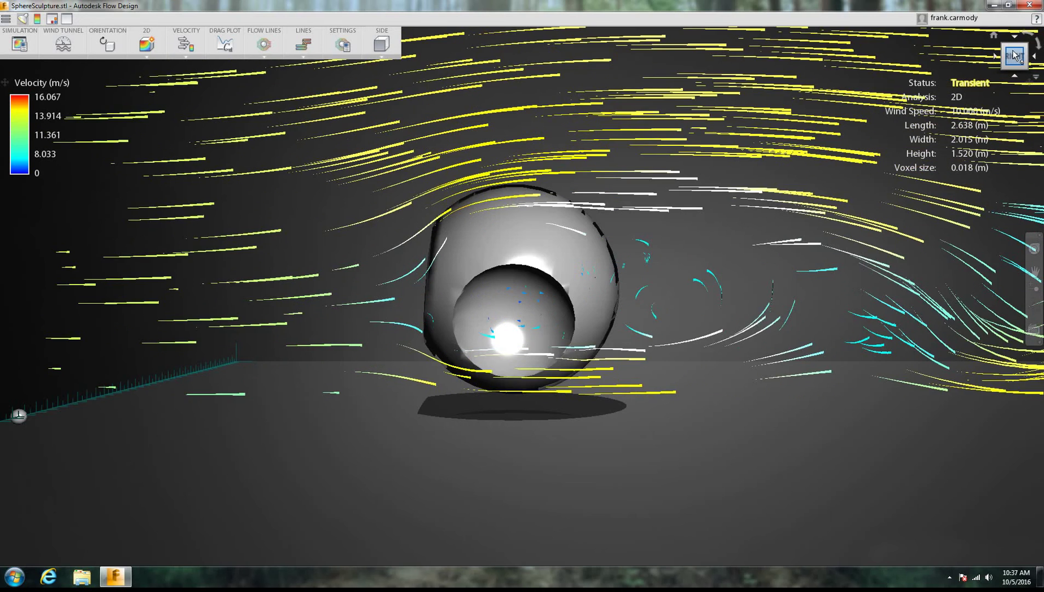
mouse_move(1014, 55)
left_mouse_down()
mouse_move(1030, 200)
mouse_move(1019, 87)
left_mouse_up()
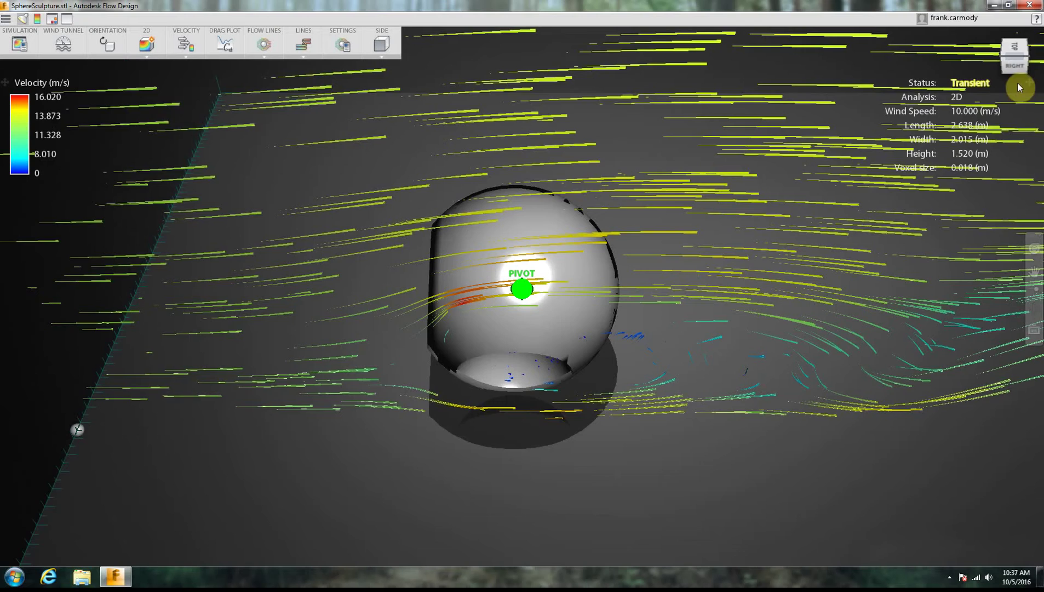
left_click(1015, 58)
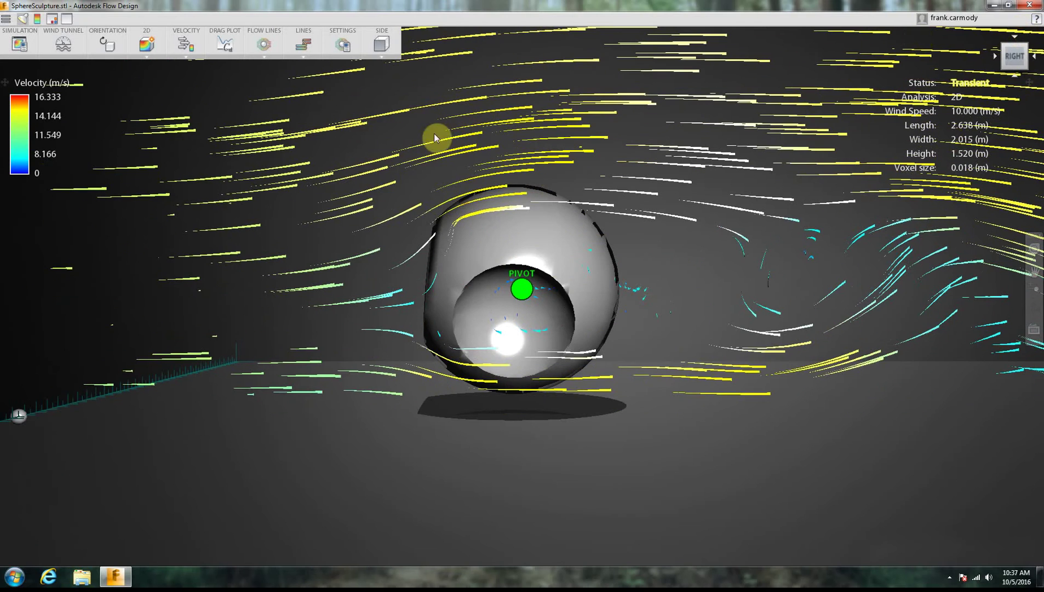
left_click(146, 46)
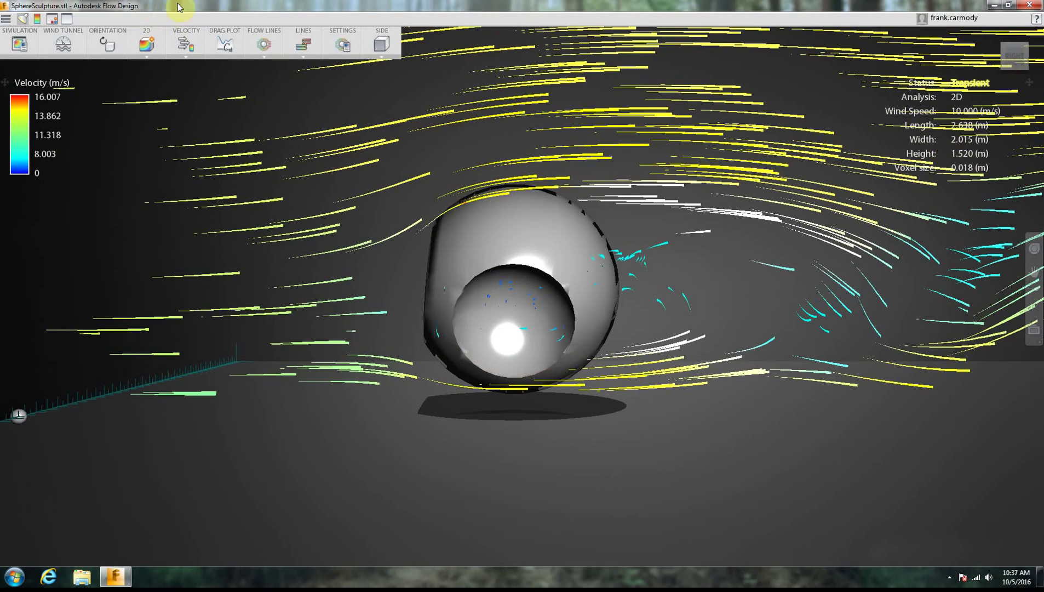
mouse_move(185, 43)
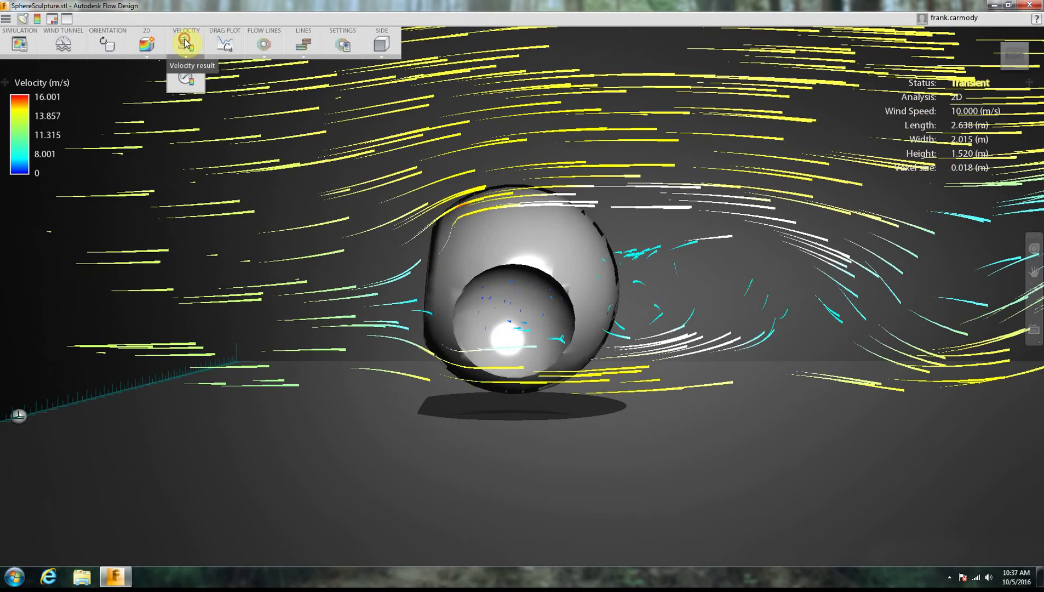
Step: Preview pressure, then show the drag coefficient plot and a shaded velocity plane
left_click(186, 79)
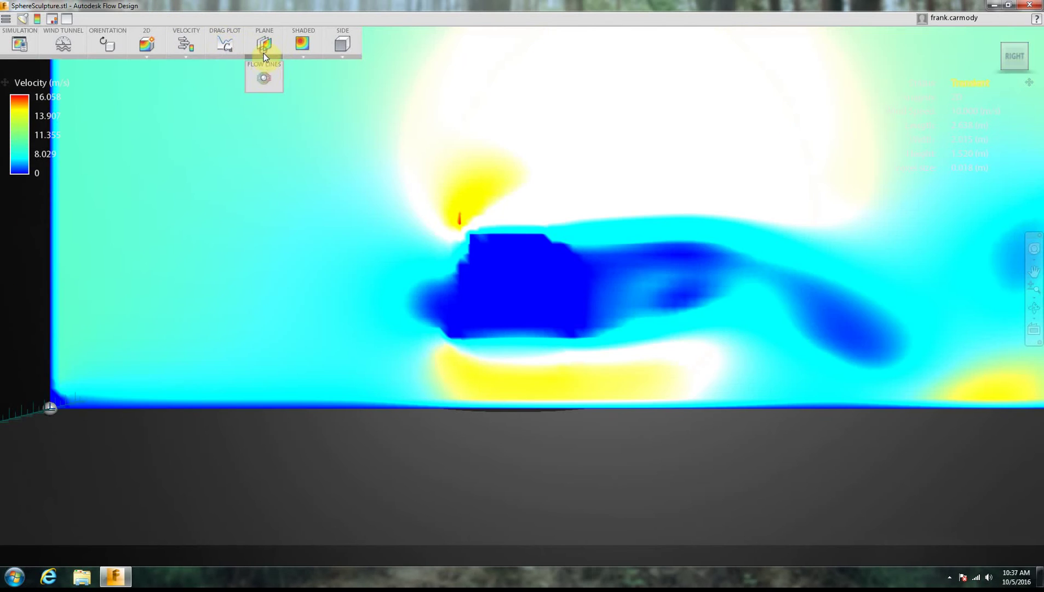
left_click(263, 76)
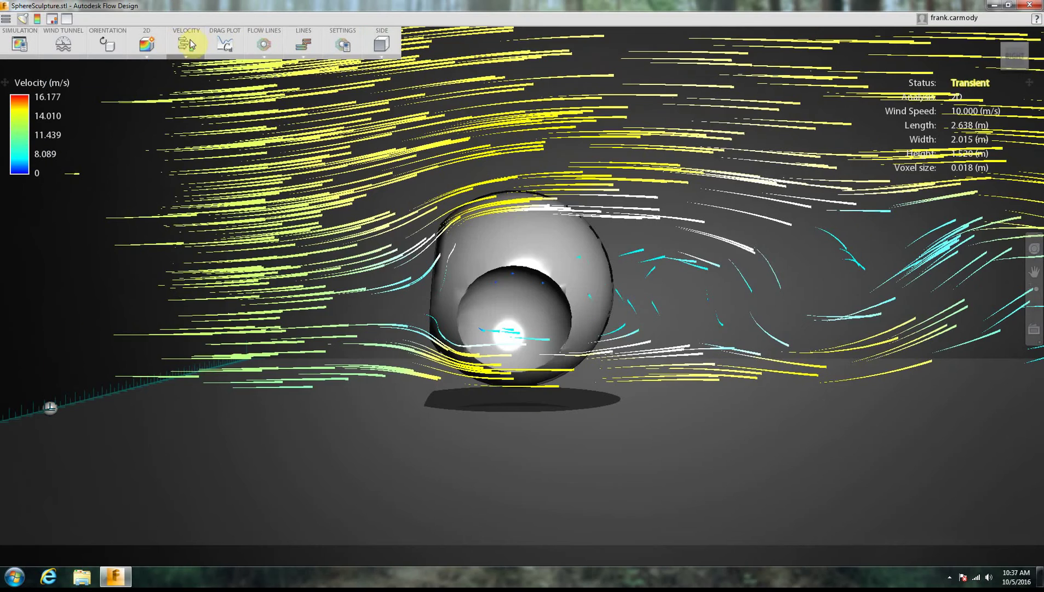
left_click(225, 48)
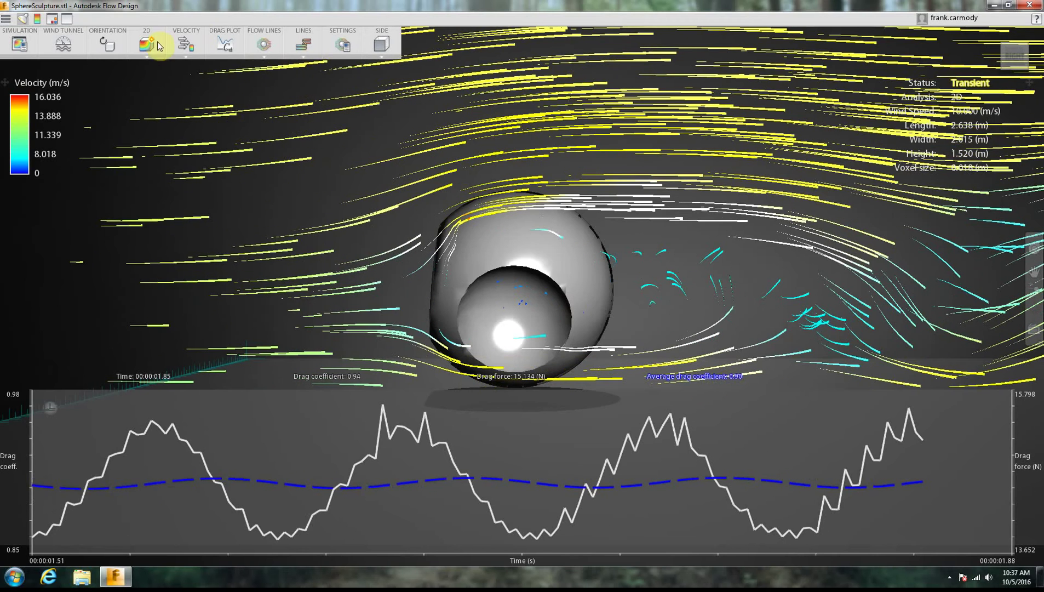
left_click(266, 57)
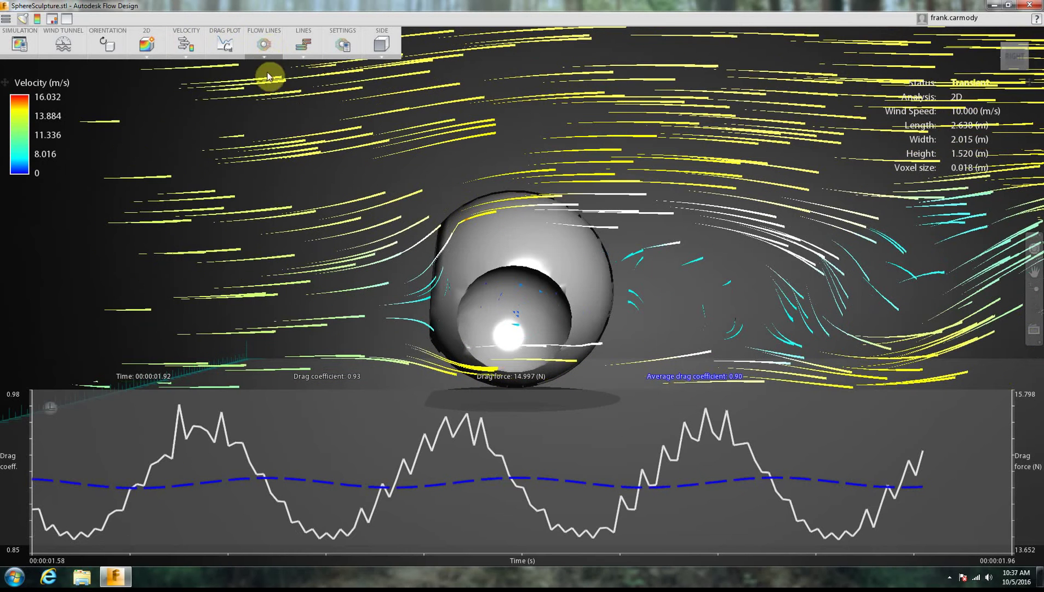
left_click(303, 57)
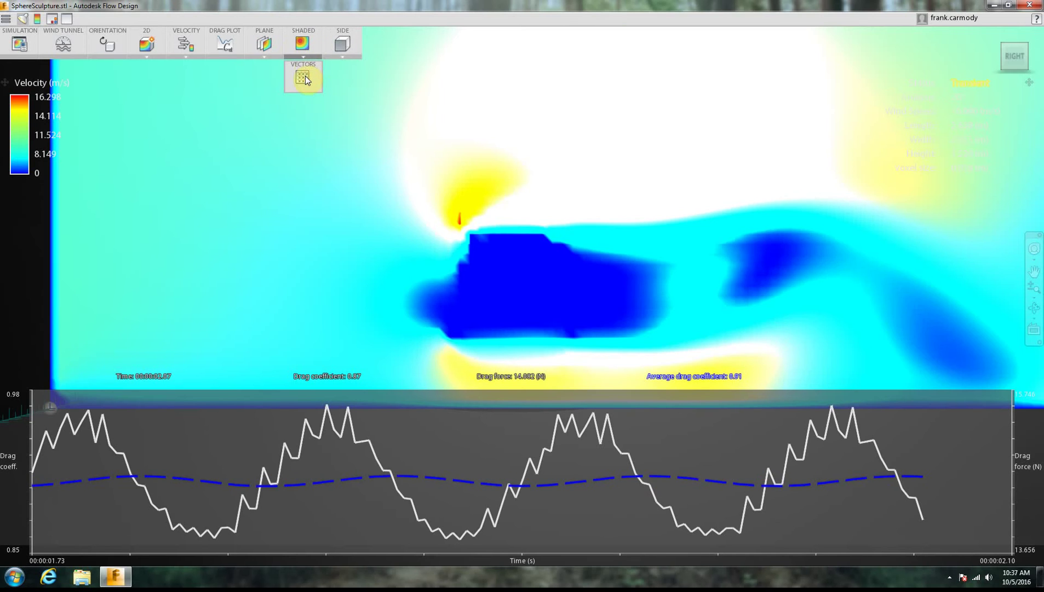
Step: Show velocity vectors, preview shaded pressure, then return to velocity flow lines
left_click(304, 78)
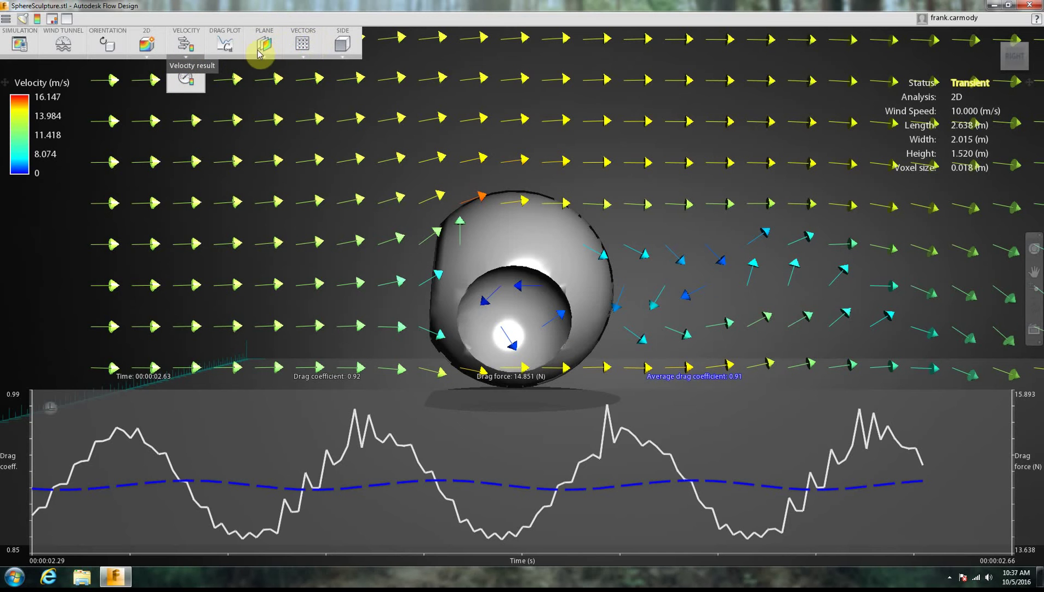
left_click(302, 44)
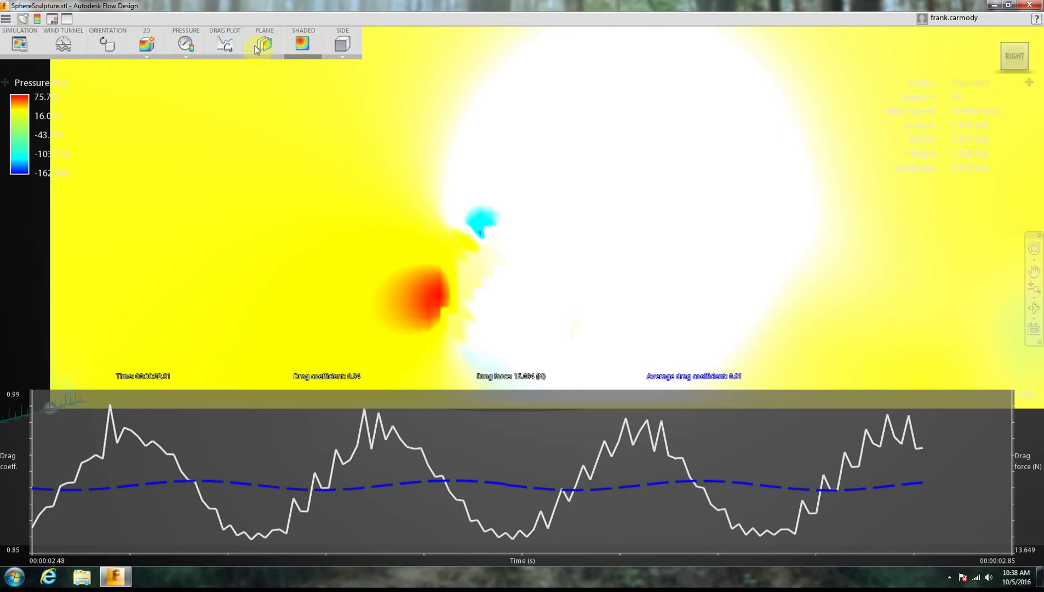
left_click(196, 71)
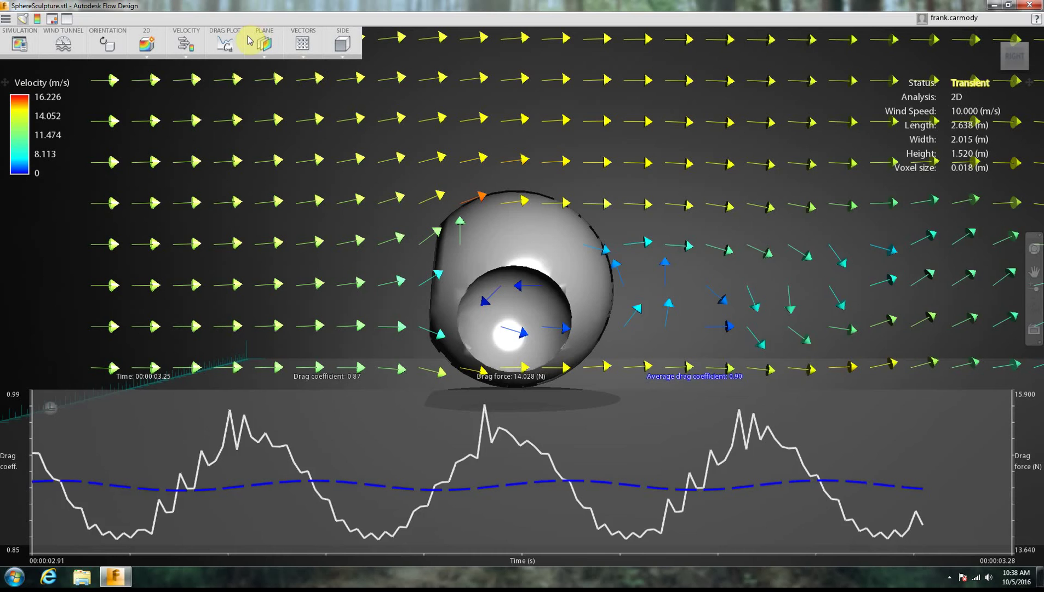
left_click(262, 59)
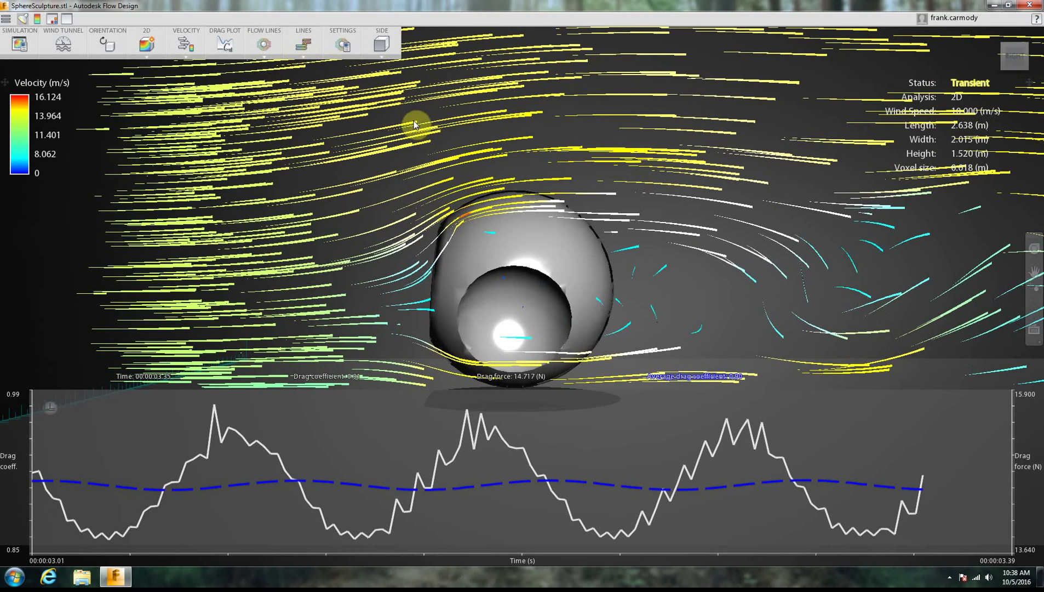
Step: Try the tube and smoke flow line drawing styles
left_click(303, 51)
left_click(312, 79)
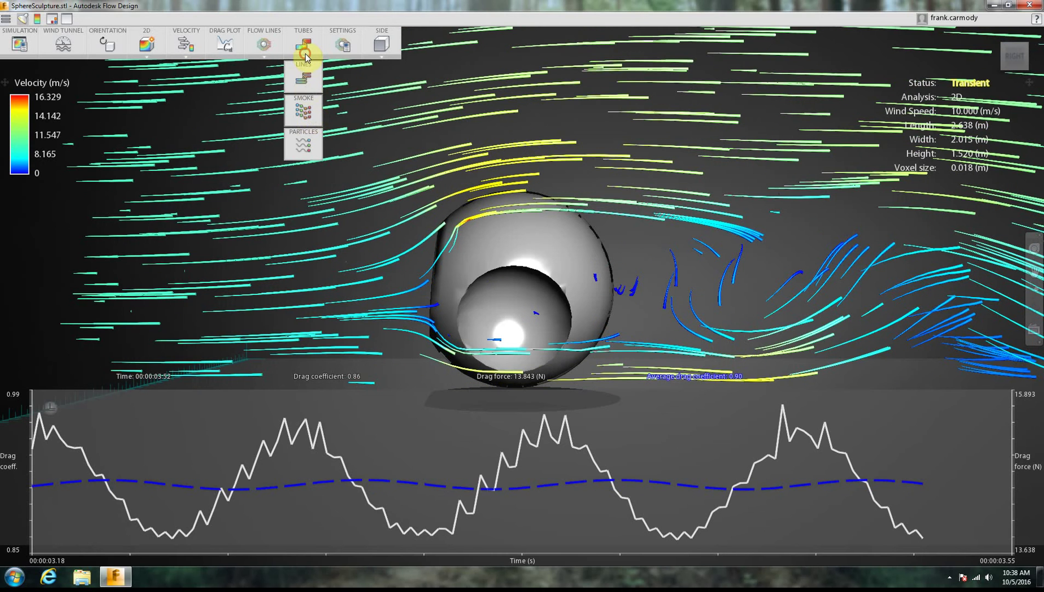
left_click(303, 110)
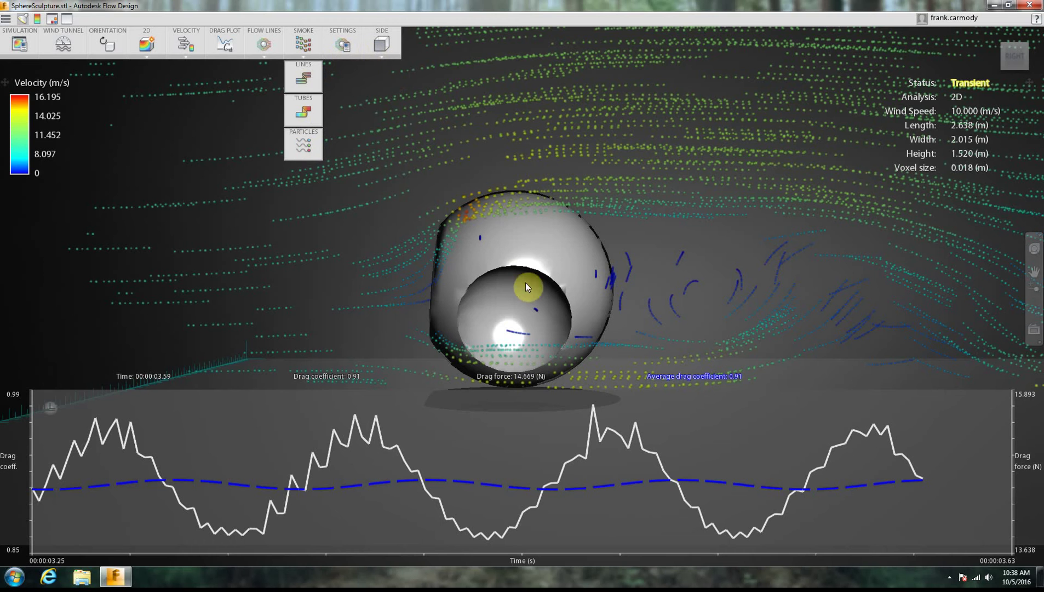
Step: Show particles at 139% speed, size 32 and flow line length 308
right_click(406, 339)
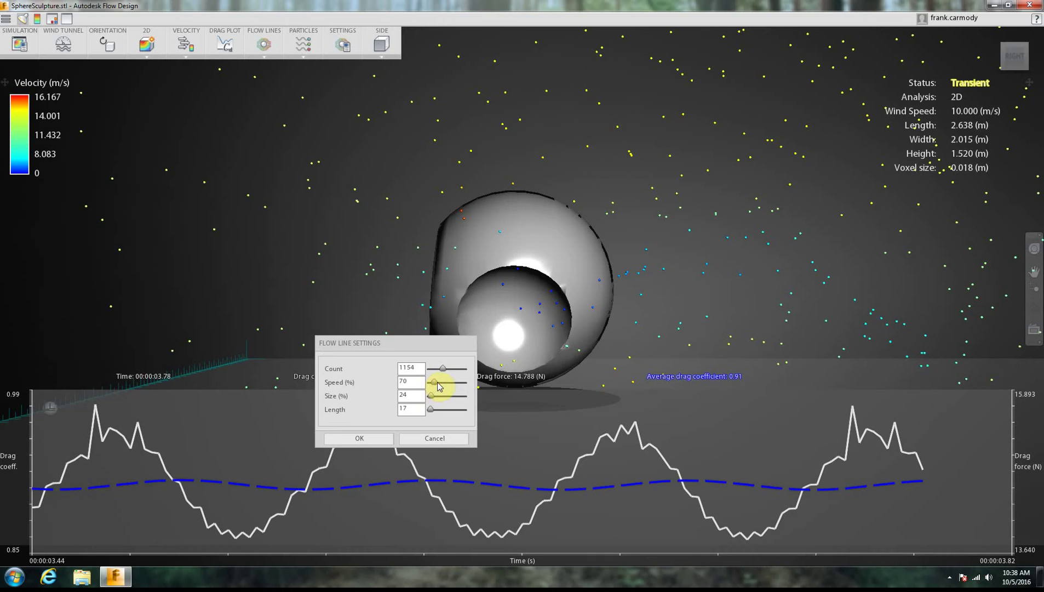
left_click_drag(438, 382, 470, 370)
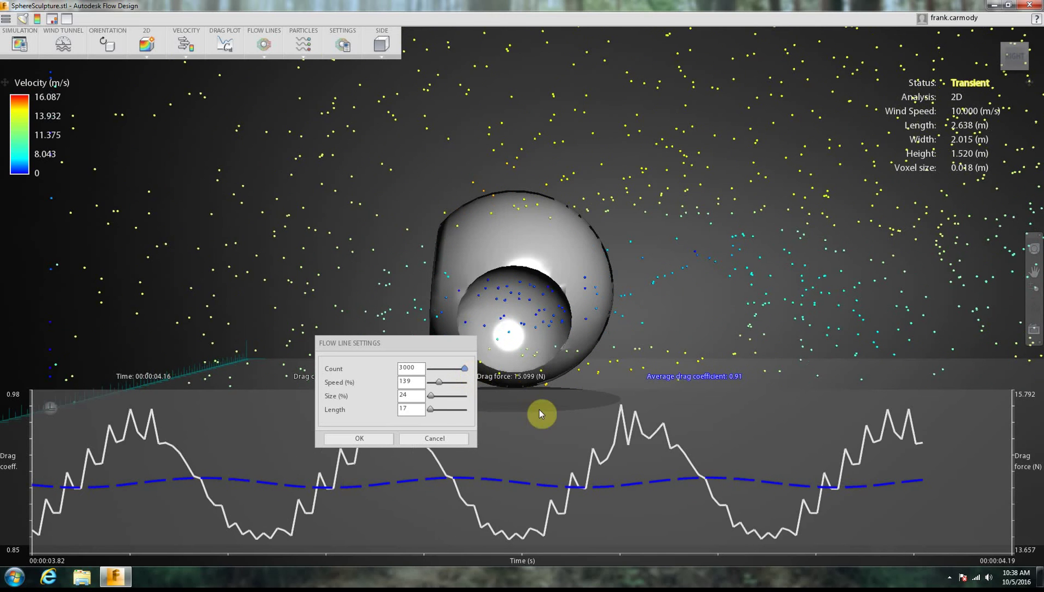
left_click(431, 395)
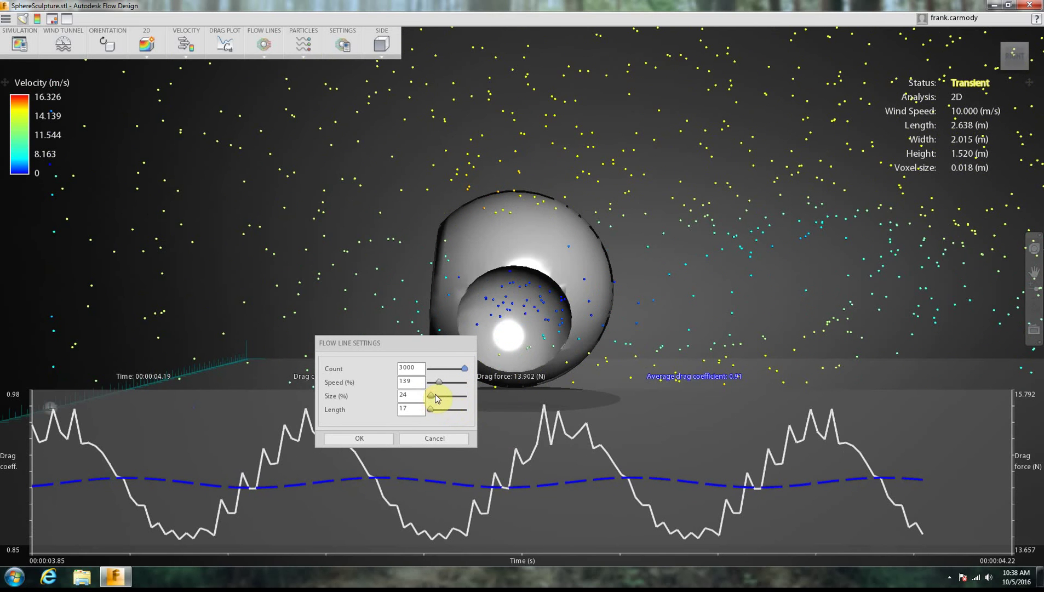
left_click_drag(436, 394, 435, 394)
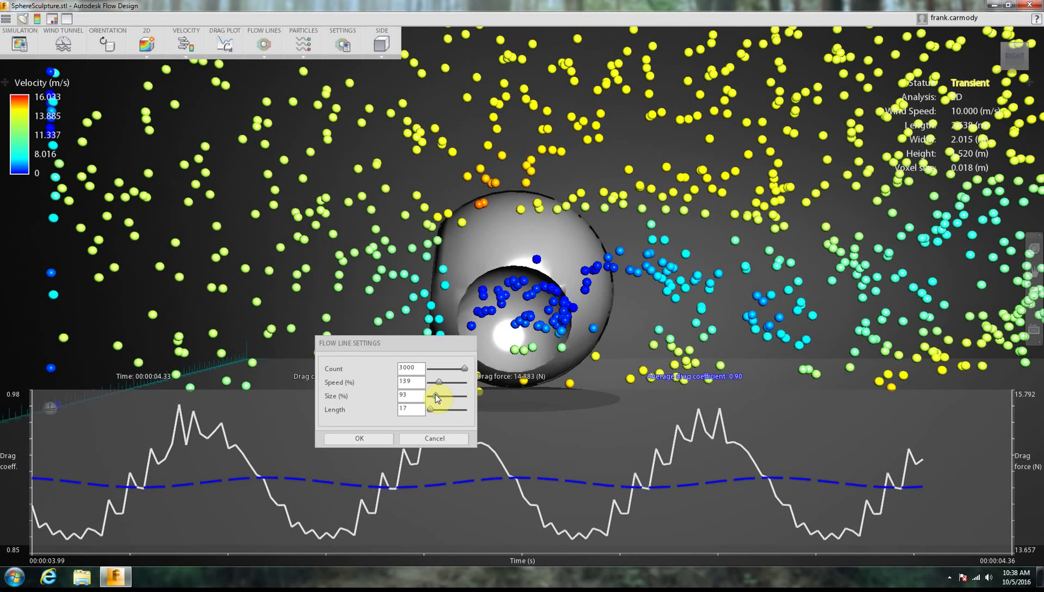
left_click_drag(435, 395, 431, 398)
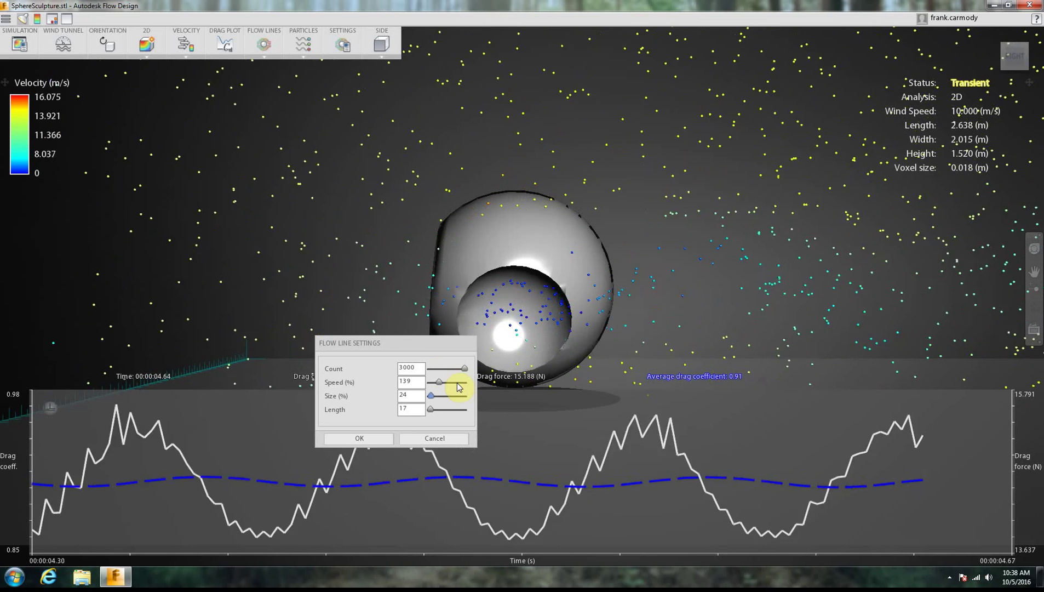
left_click_drag(431, 395, 445, 415)
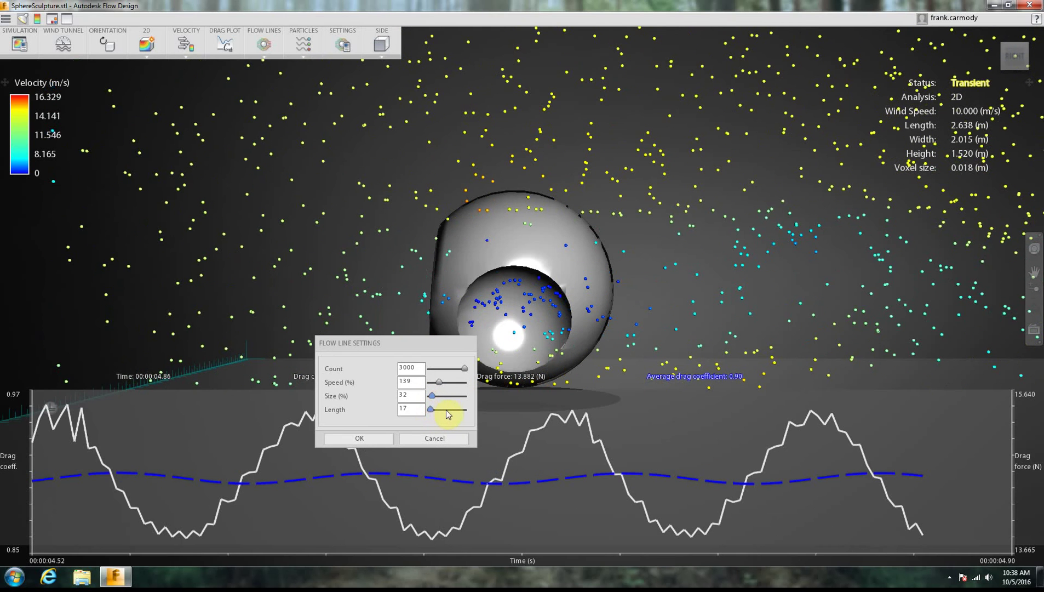
left_click(449, 410)
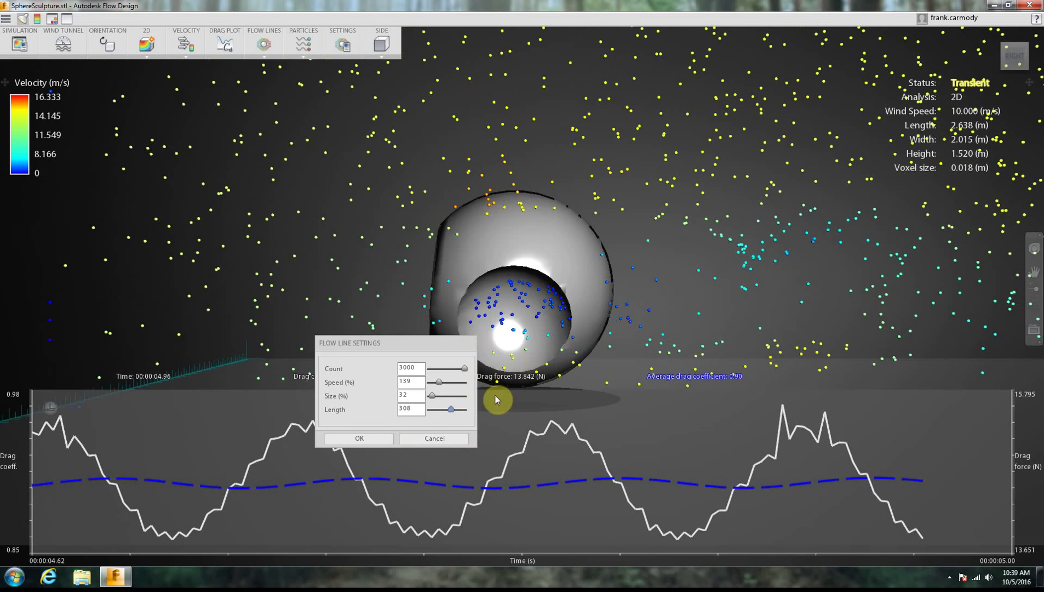
left_click(378, 438)
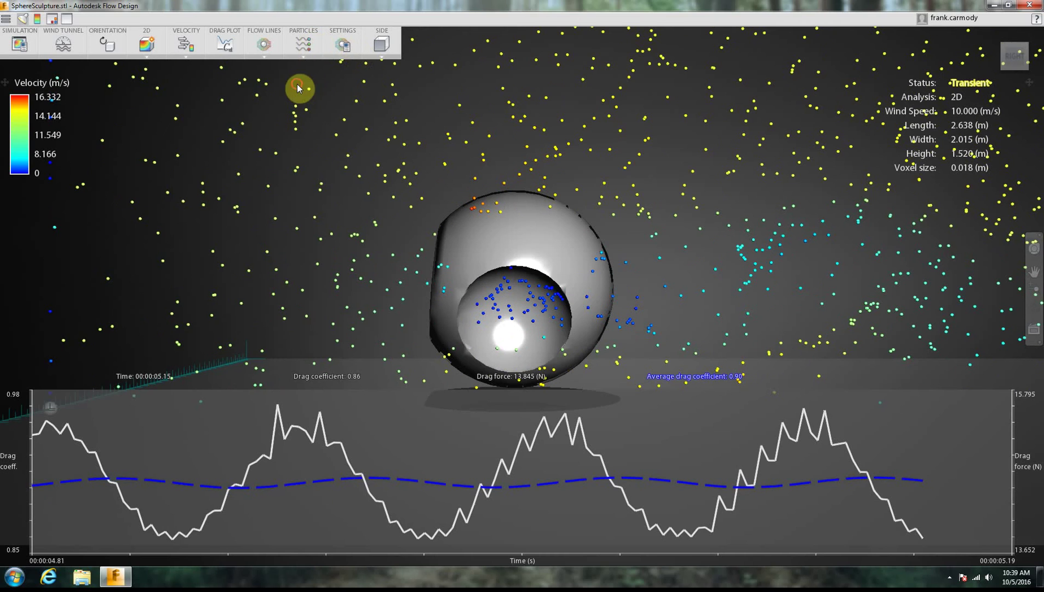
Step: Switch the flow to streamlines and lower the flow line count and length
key("l")
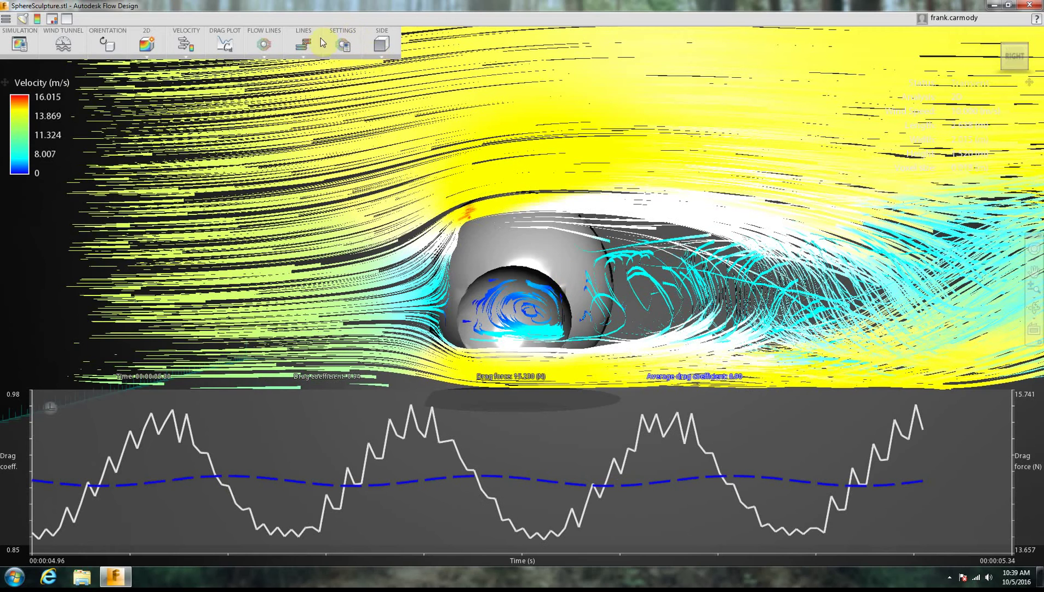
left_click(344, 44)
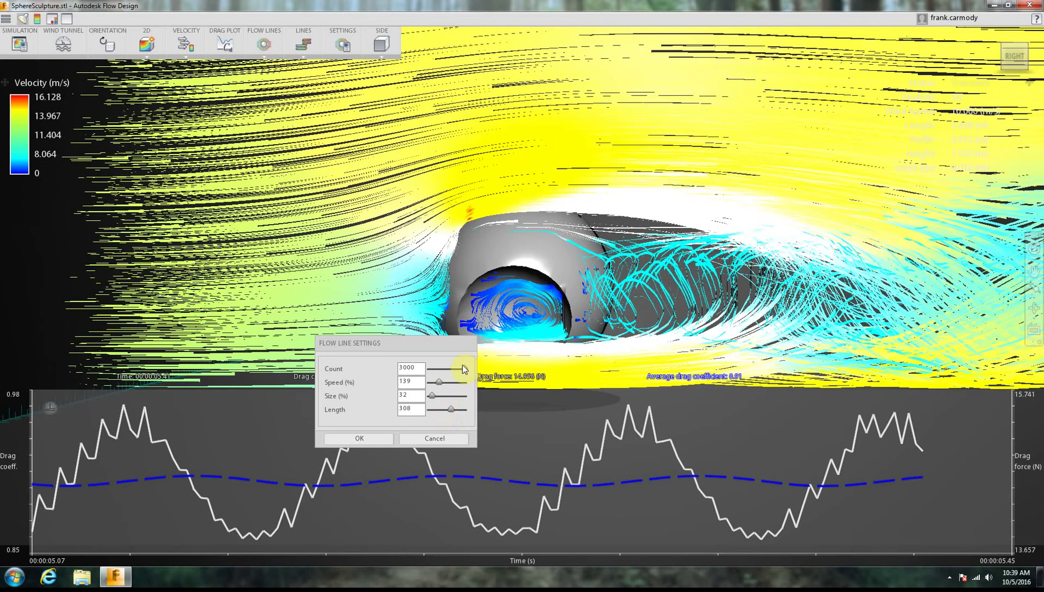
left_click(431, 364)
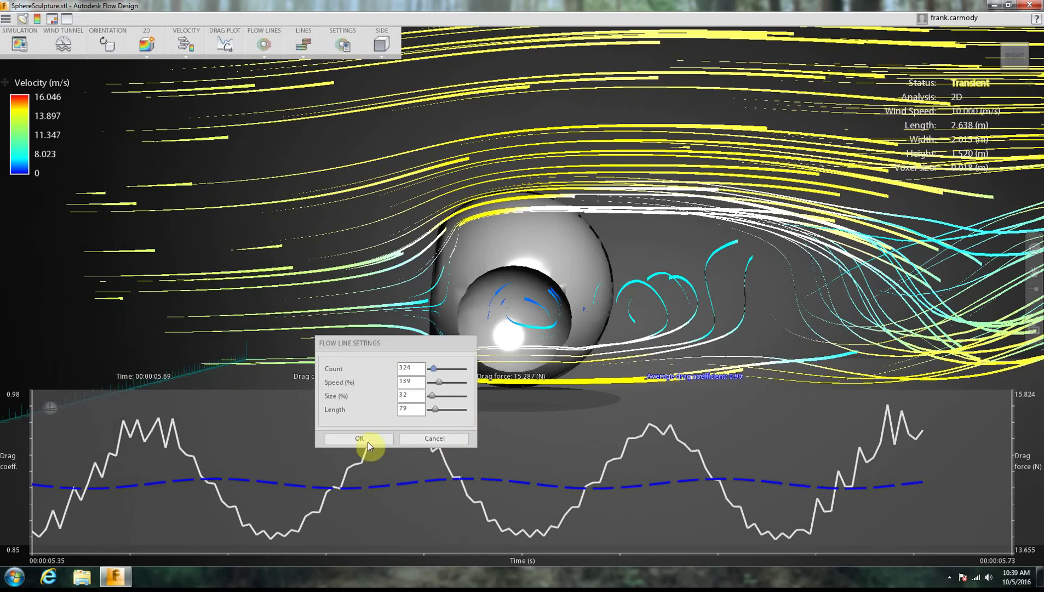
left_click(368, 437)
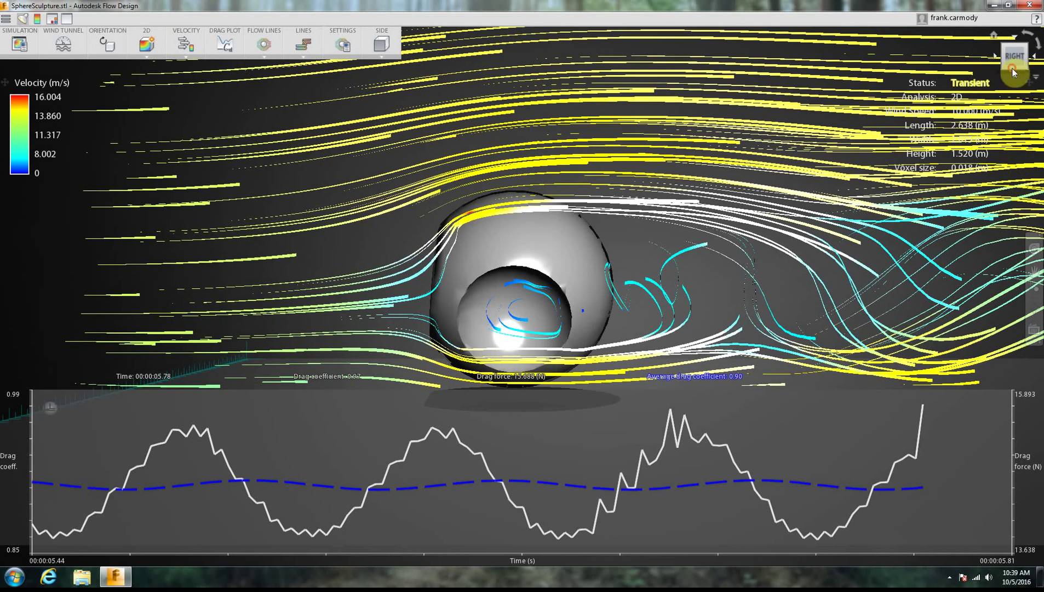
Step: Switch the analysis to 3D and colour the sphere surface by pressure, orbiting around it
left_click(144, 78)
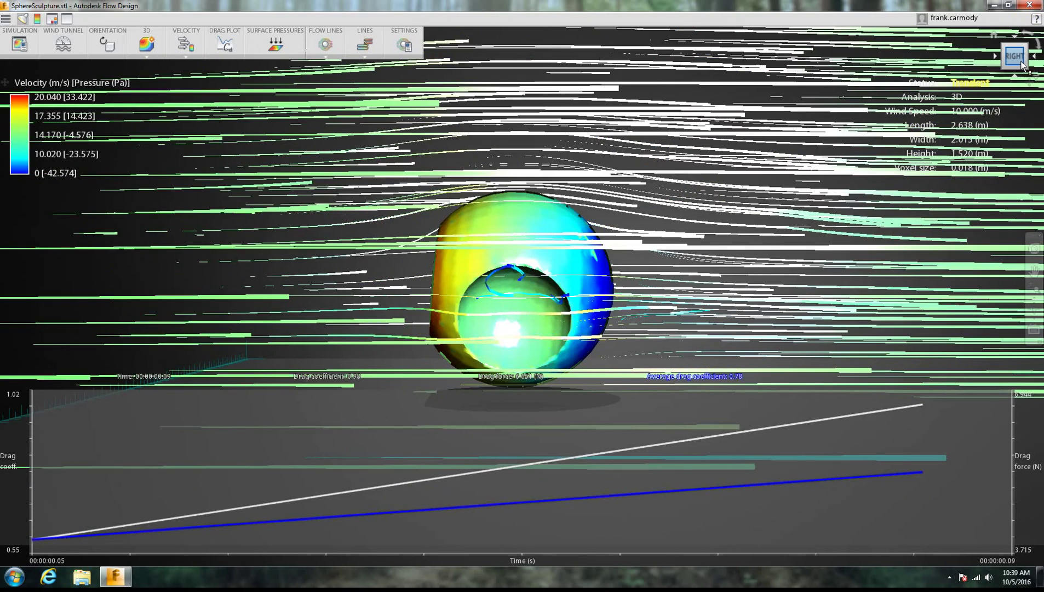
left_click_drag(1022, 64, 968, 120)
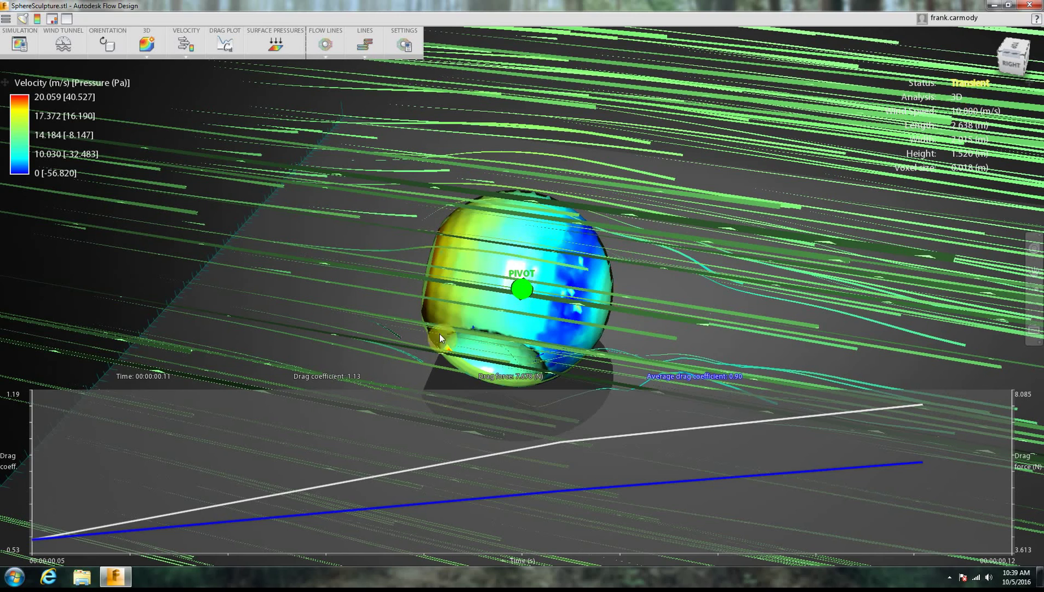
left_click(225, 44)
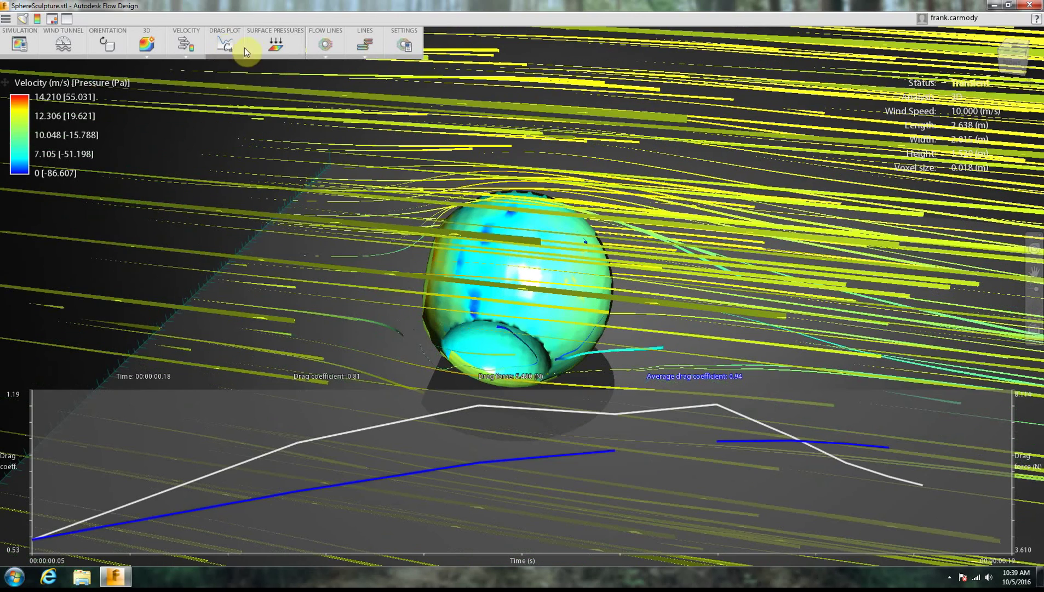
left_click(258, 50)
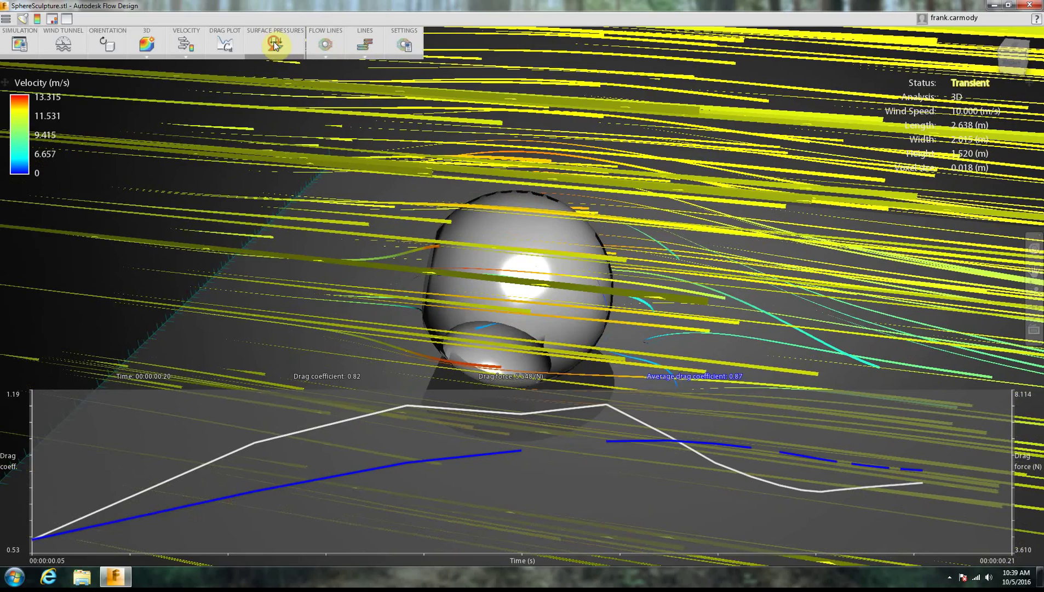
left_click(274, 44)
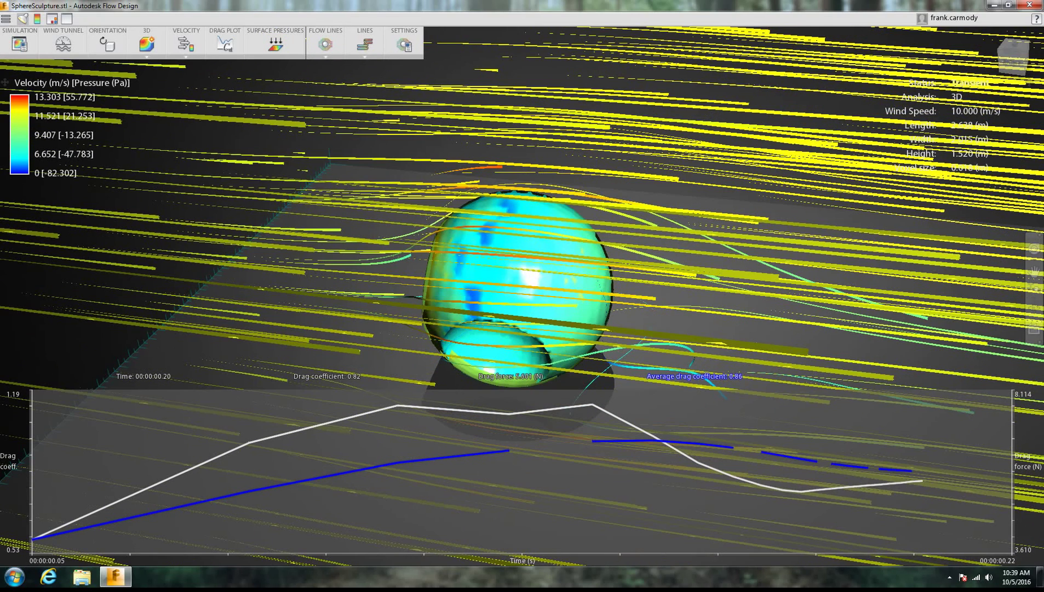
left_click_drag(1035, 151, 901, 202)
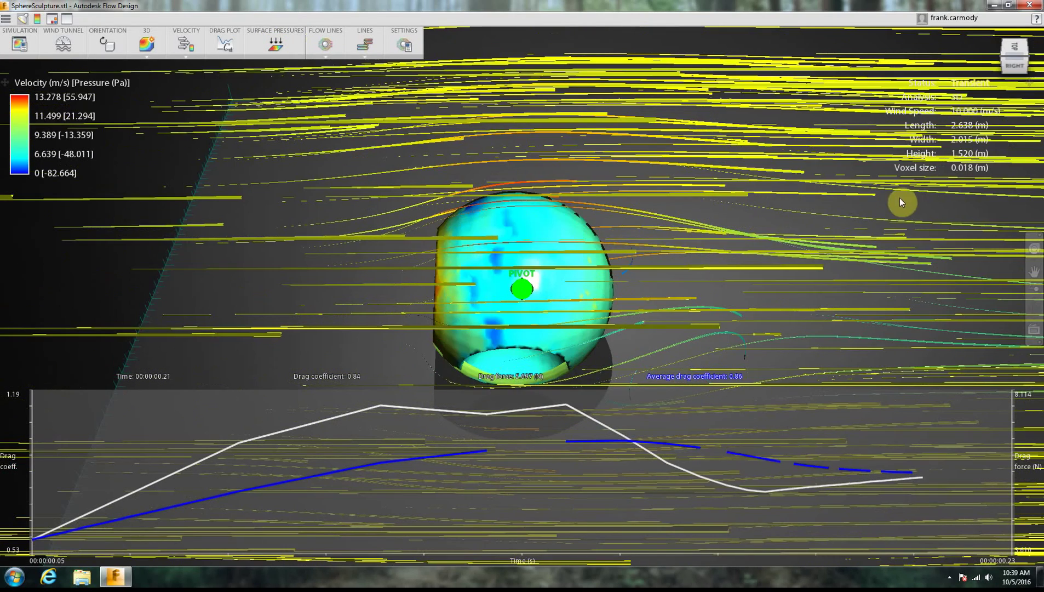
left_click_drag(1006, 274, 987, 307)
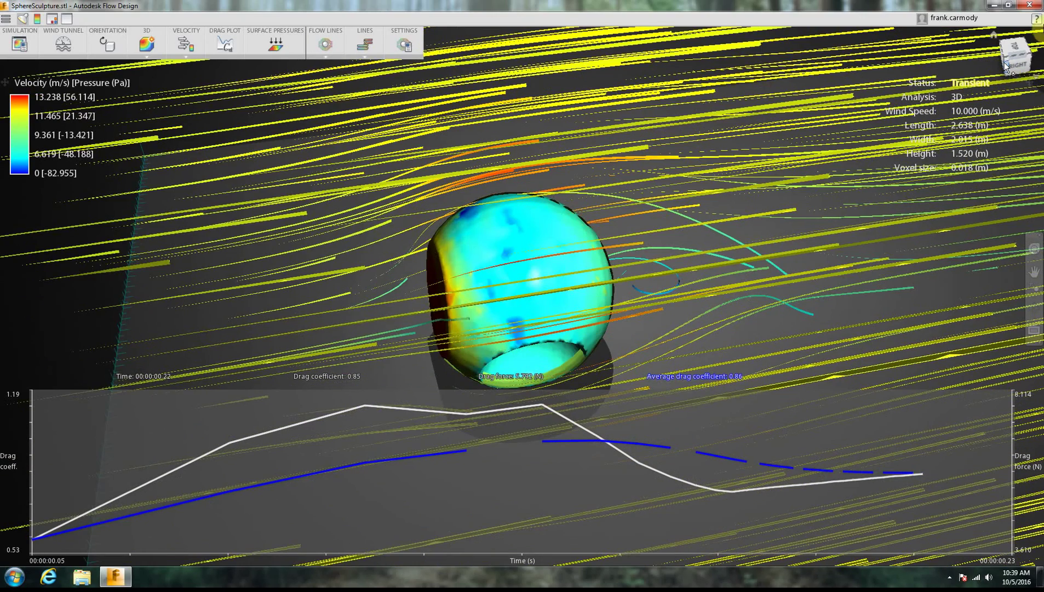
mouse_move(1005, 62)
left_mouse_down()
mouse_move(1017, 46)
mouse_move(1016, 64)
left_mouse_up()
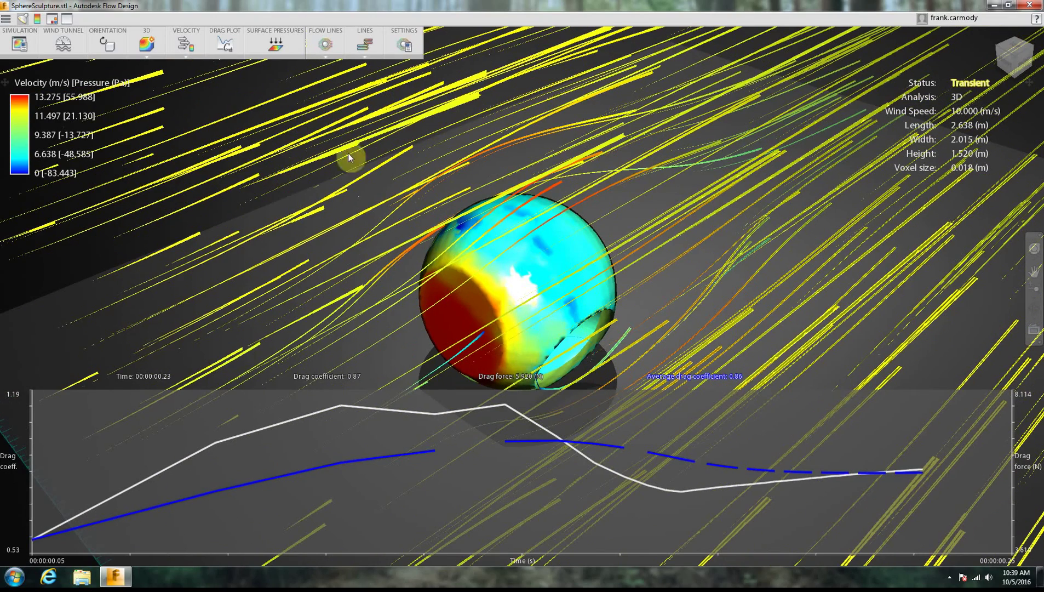
Step: Display a velocity isosurface and set its opacity to 38%
left_click(326, 57)
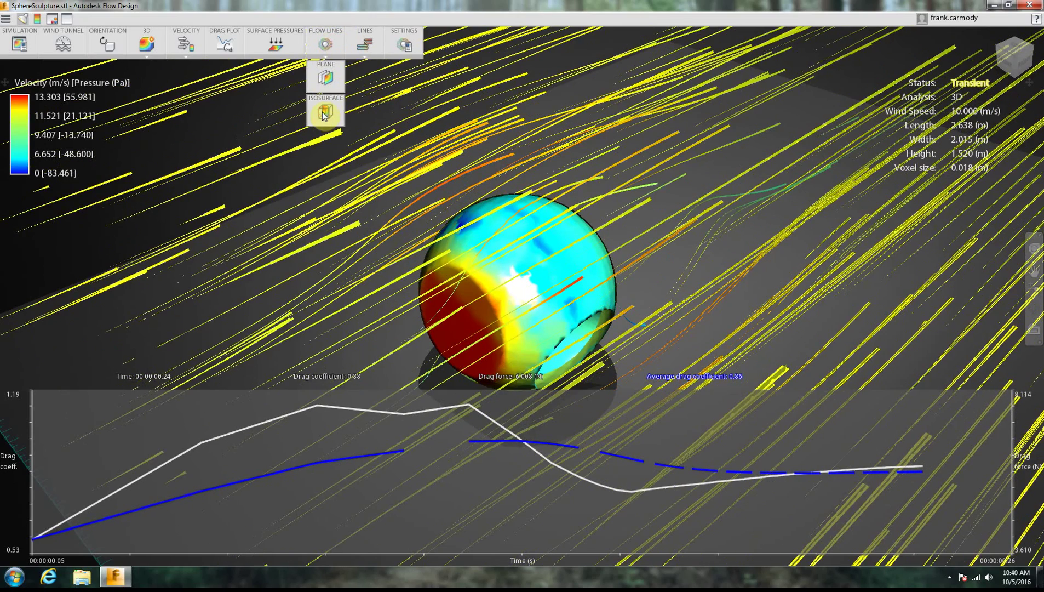
left_click(325, 113)
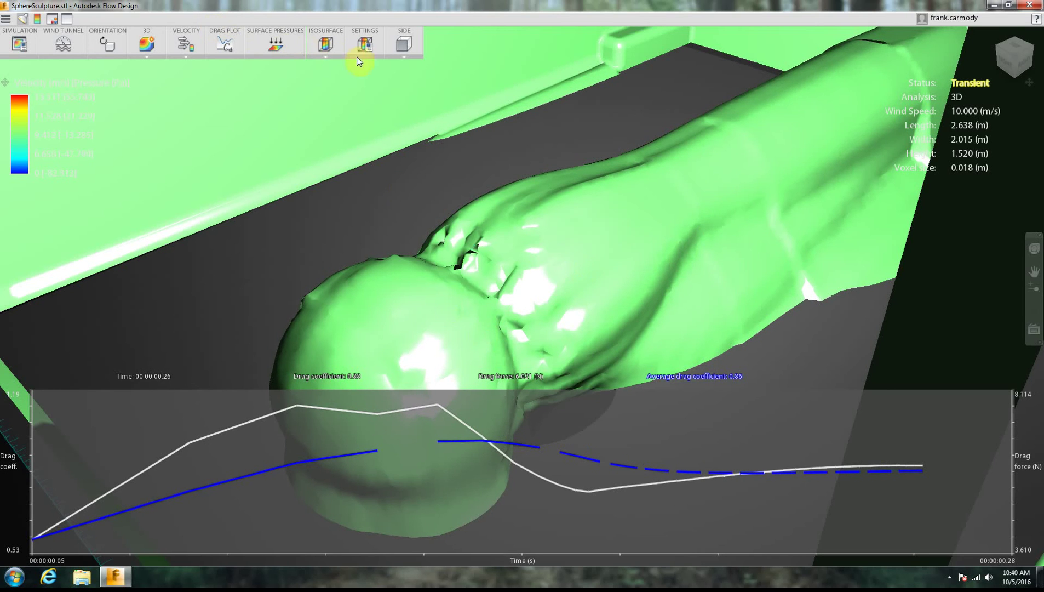
left_click(326, 58)
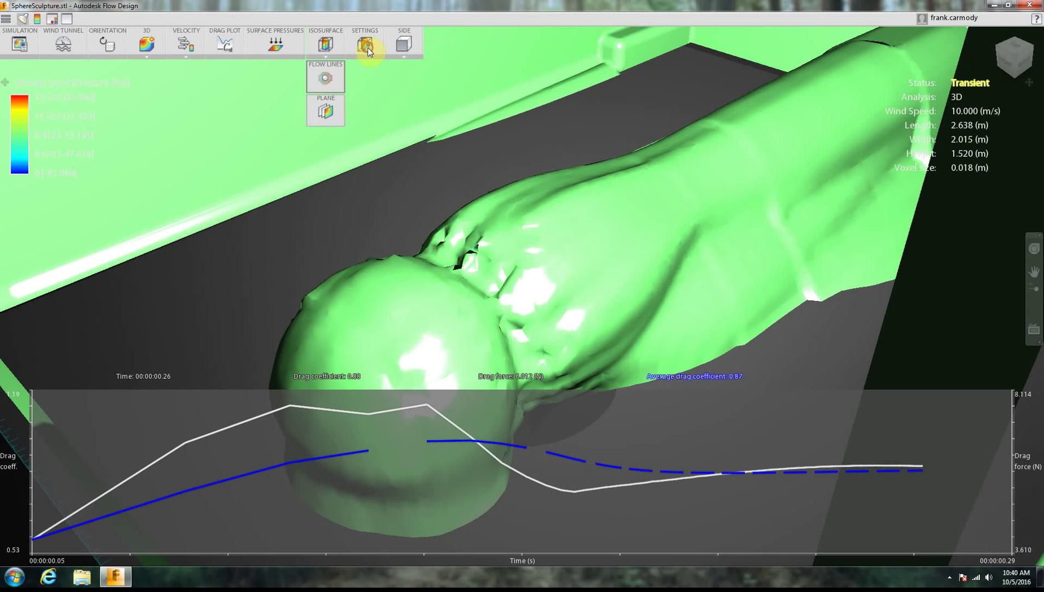
left_click(577, 288)
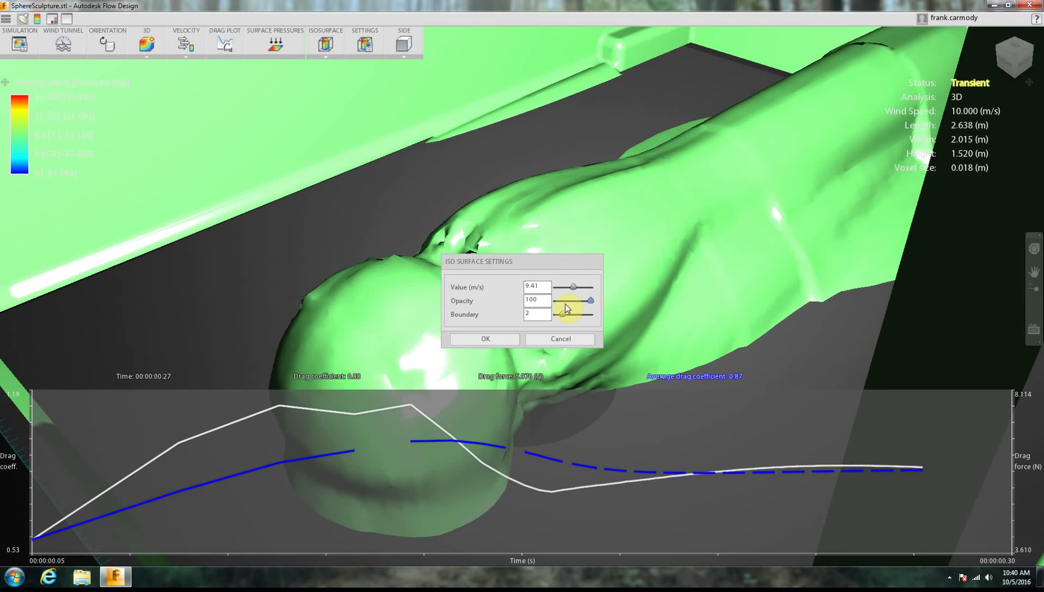
left_click(569, 301)
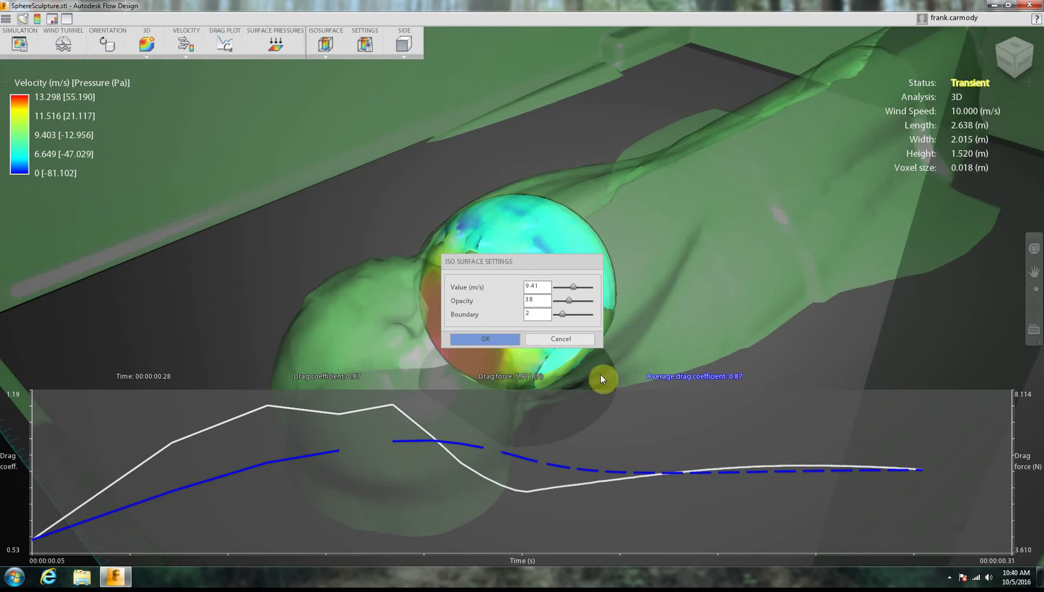
key("Return")
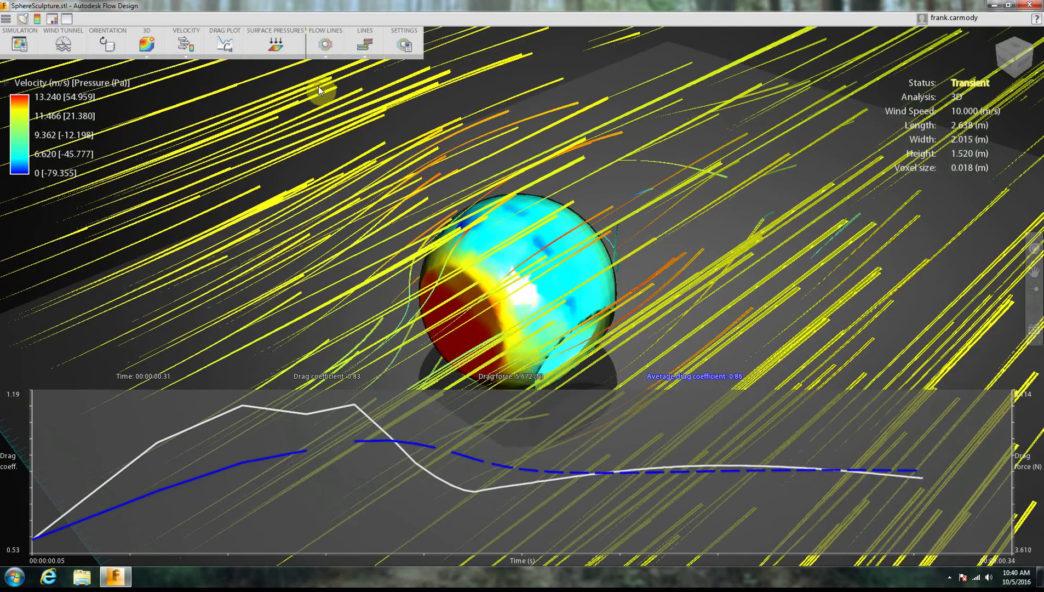
Step: Switch the flow display from lines through smoke to particles
left_click(358, 48)
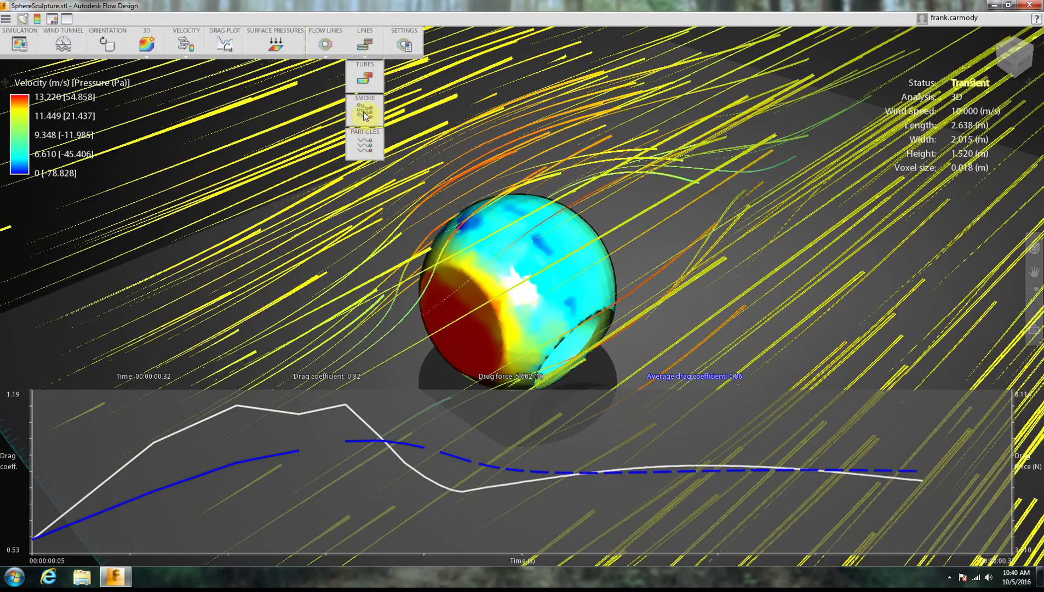
left_click(363, 112)
left_click(359, 49)
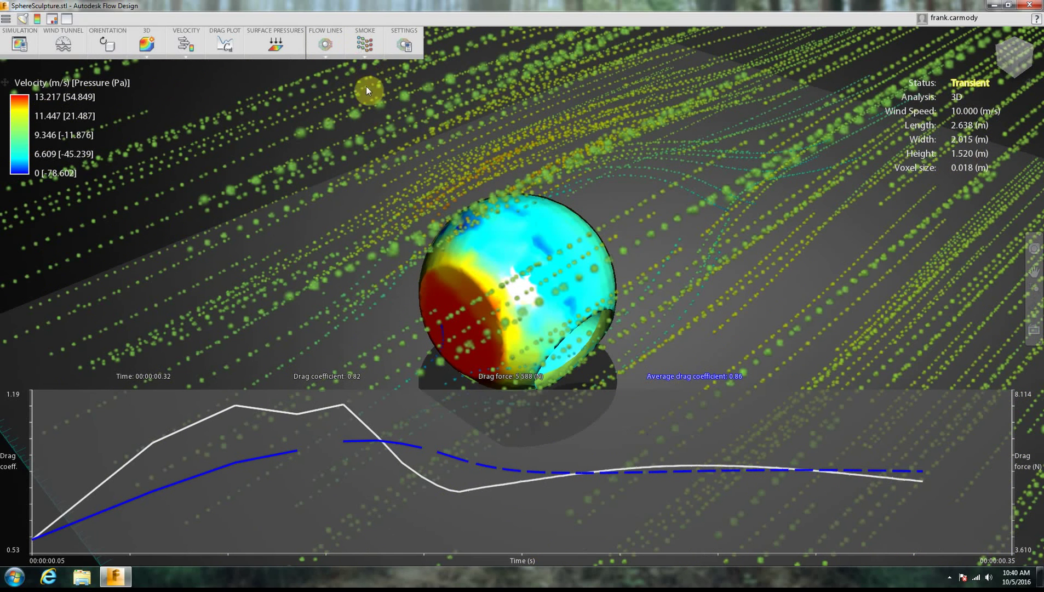
Step: Set particle speed 55 and size 132, then bring up the recent files list
left_click(403, 44)
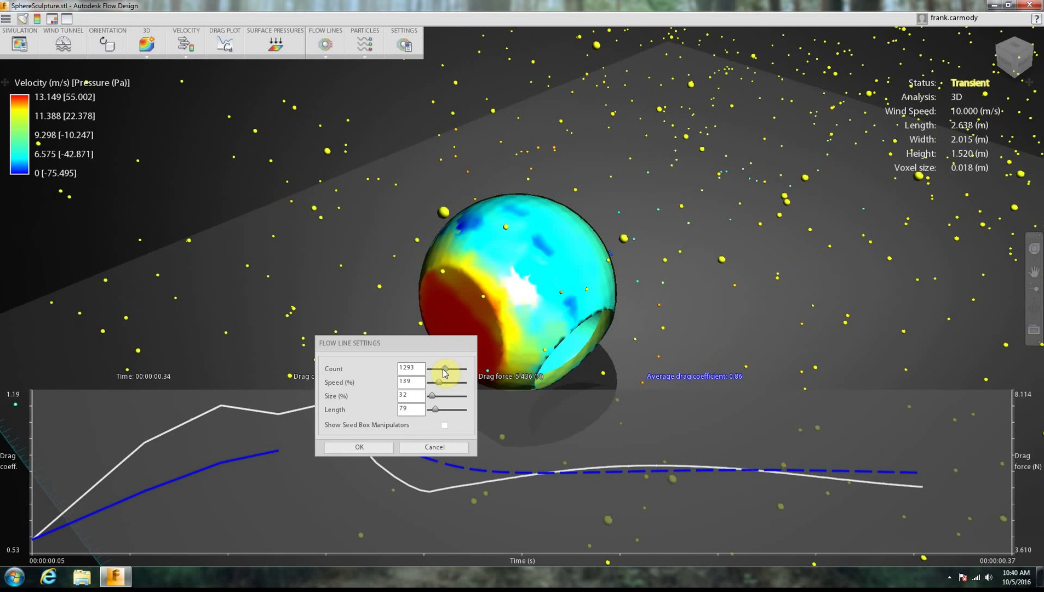
mouse_move(445, 384)
left_mouse_down()
mouse_move(429, 387)
mouse_move(440, 395)
left_mouse_up()
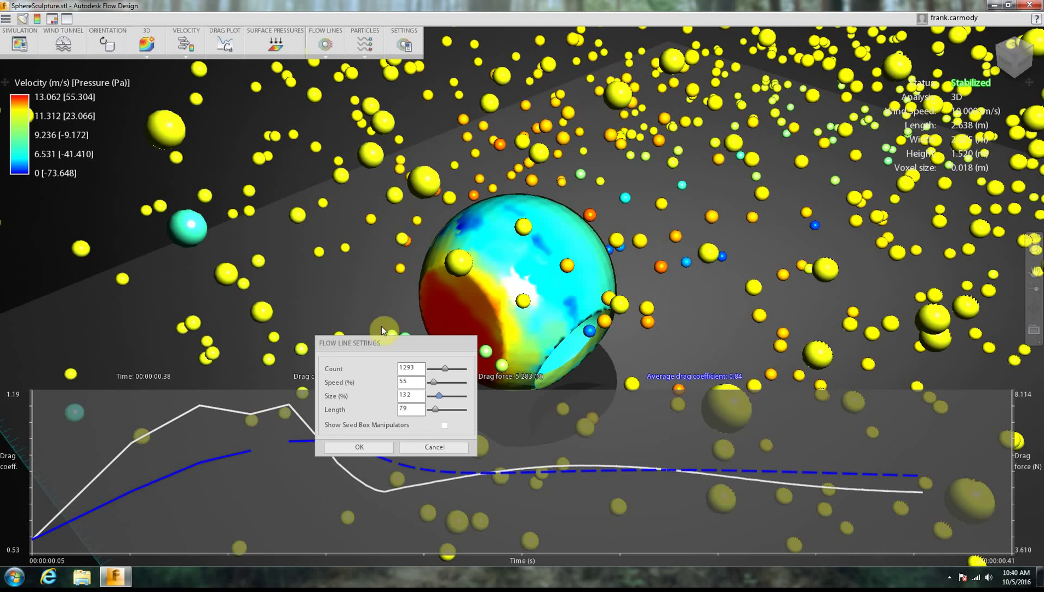
left_click(363, 446)
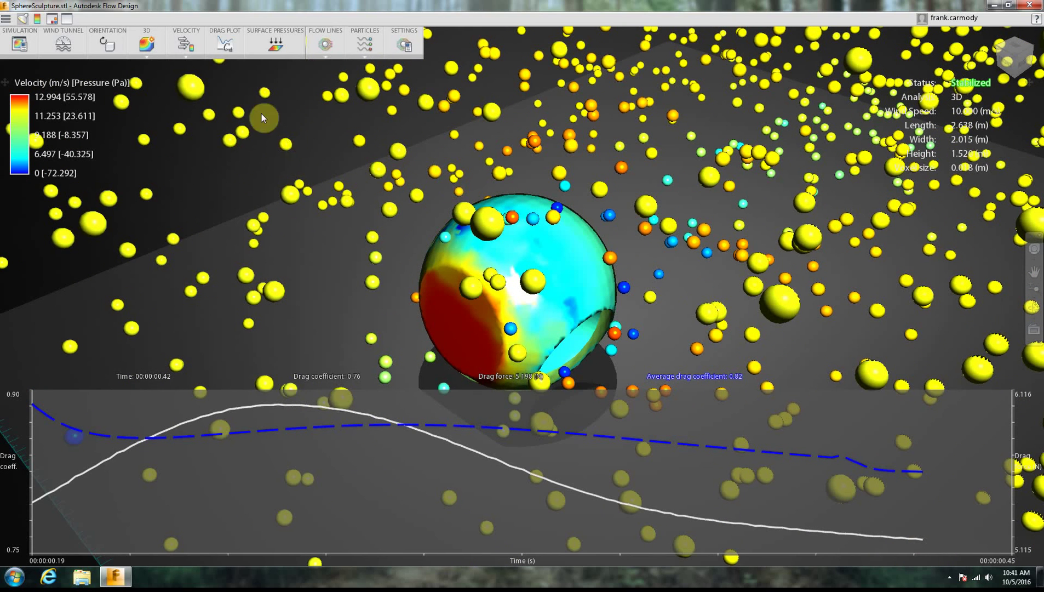
left_click(5, 20)
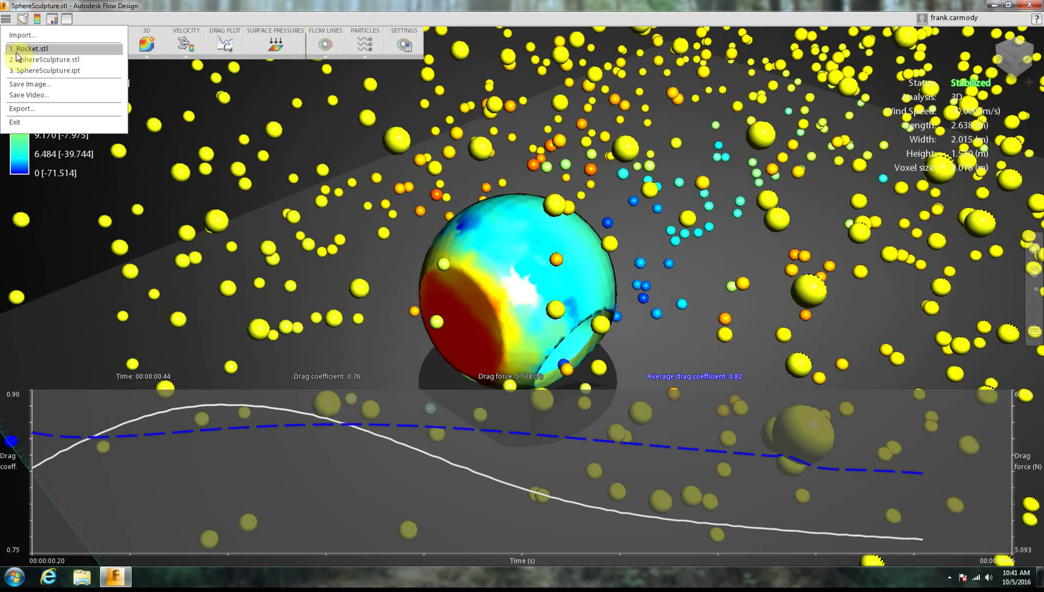